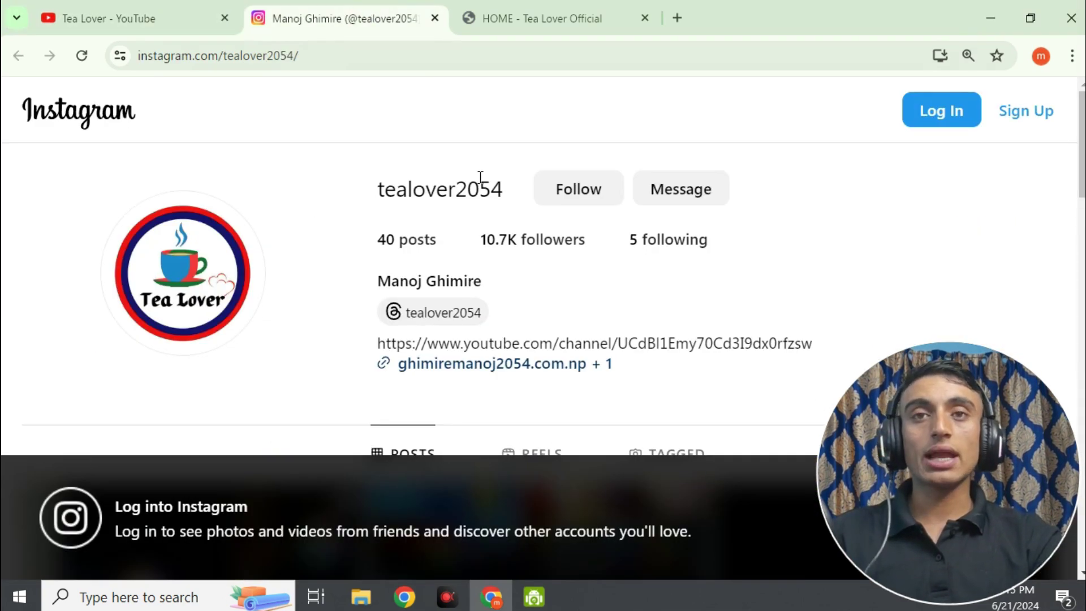
# Scroll the Tea Lover Official site down to its Free Traffic posts, then start a new tab
pyautogui.click(517, 19)
pyautogui.scroll(-10, 487, 315)
pyautogui.scroll(-15, 334, 195)
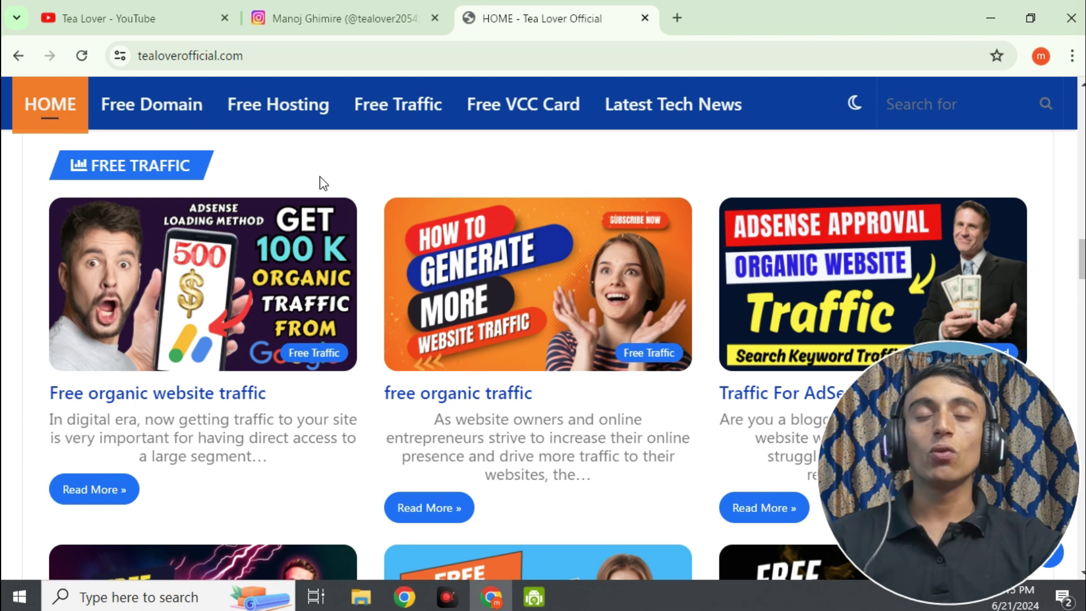
pyautogui.click(677, 18)
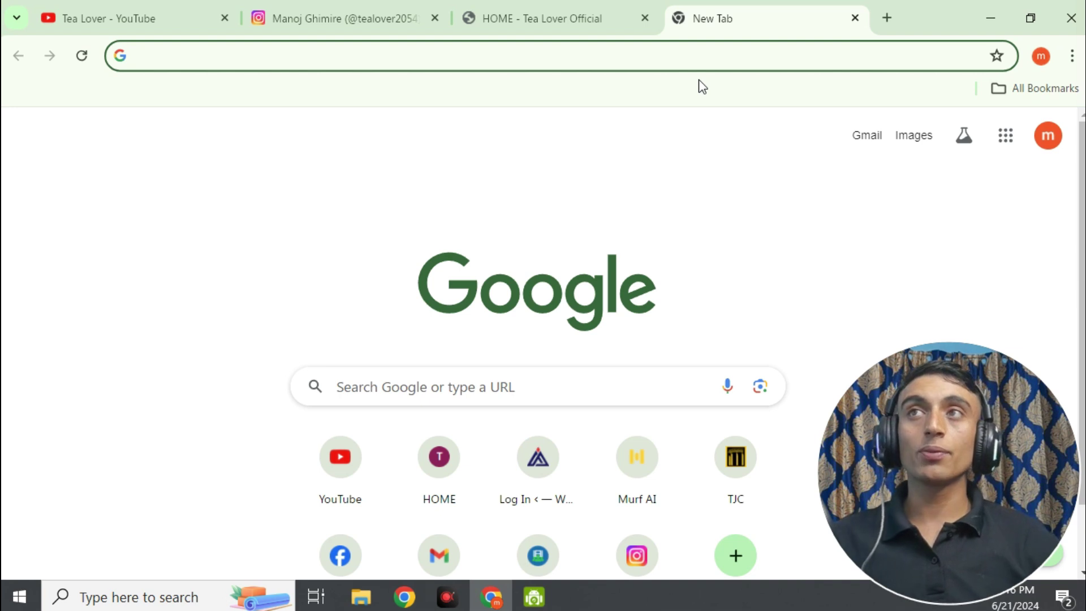
# Search Google for 'infinity free'
pyautogui.write('i')
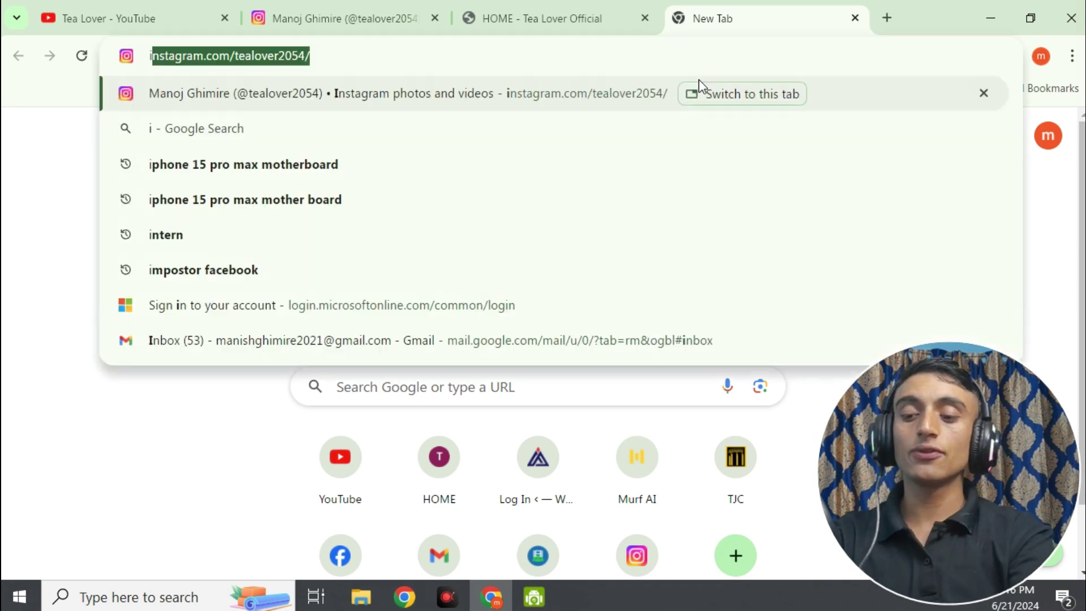
pyautogui.write('nfinit')
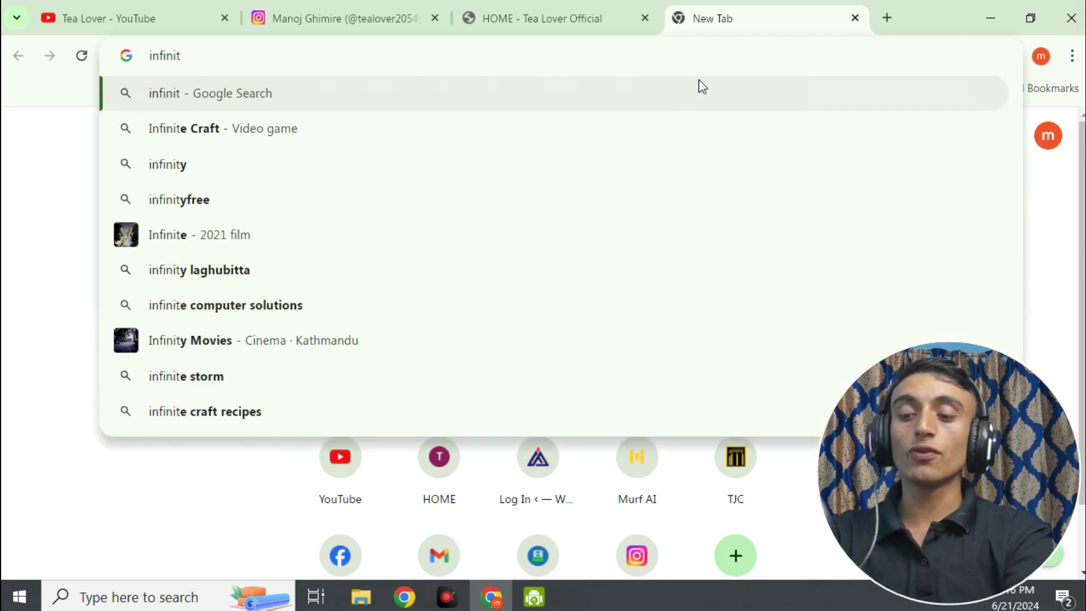
pyautogui.write('y free')
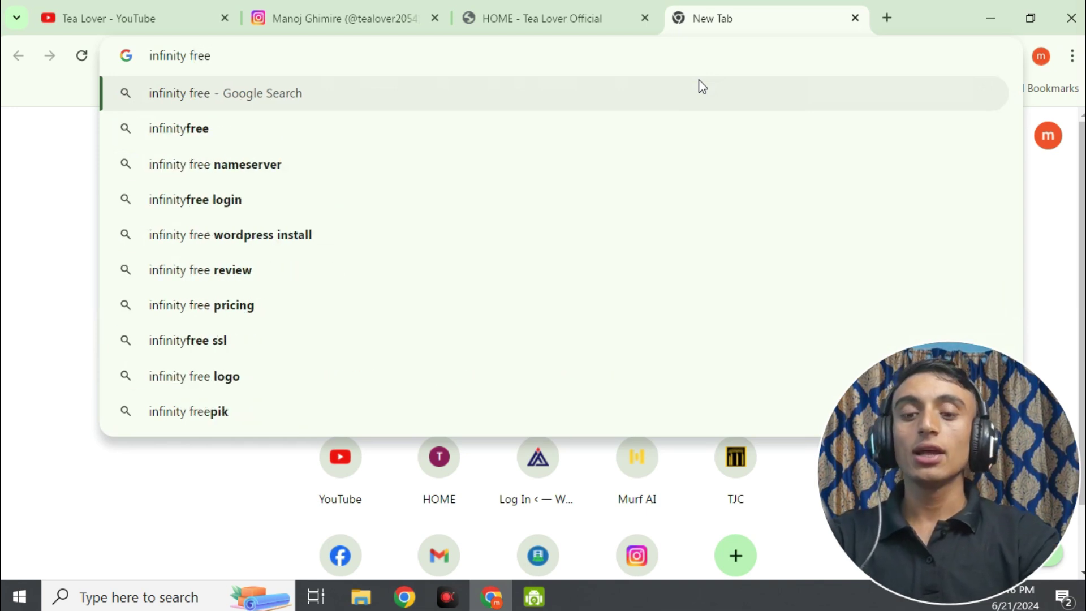
pyautogui.press('Return')
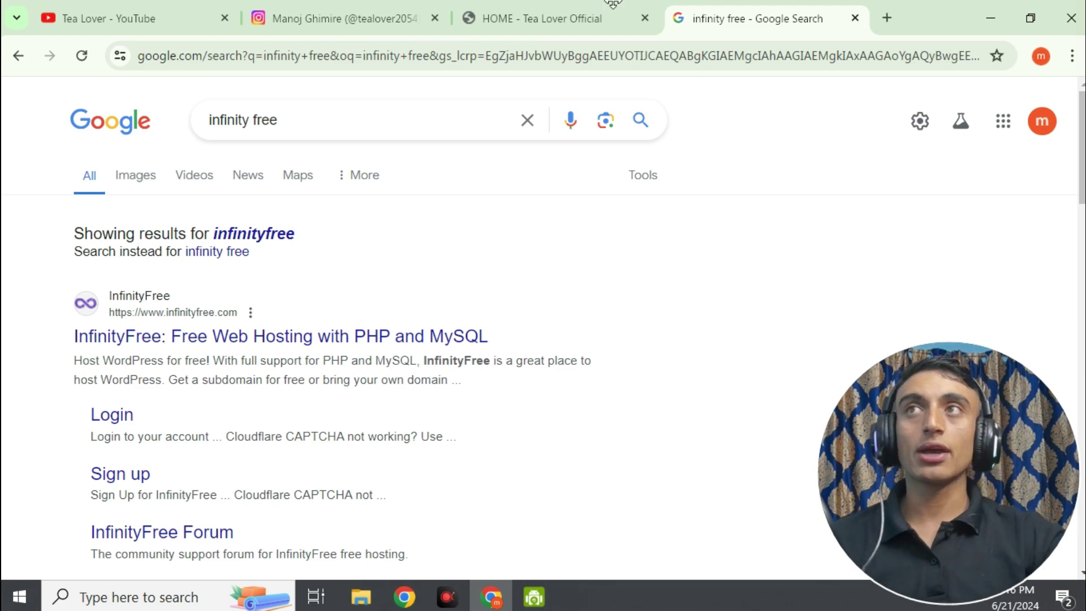
# Sort the Tea Lover YouTube channel's videos by Popular, then return to the 'infinity free' results
pyautogui.click(100, 7)
pyautogui.scroll(20, 207, 218)
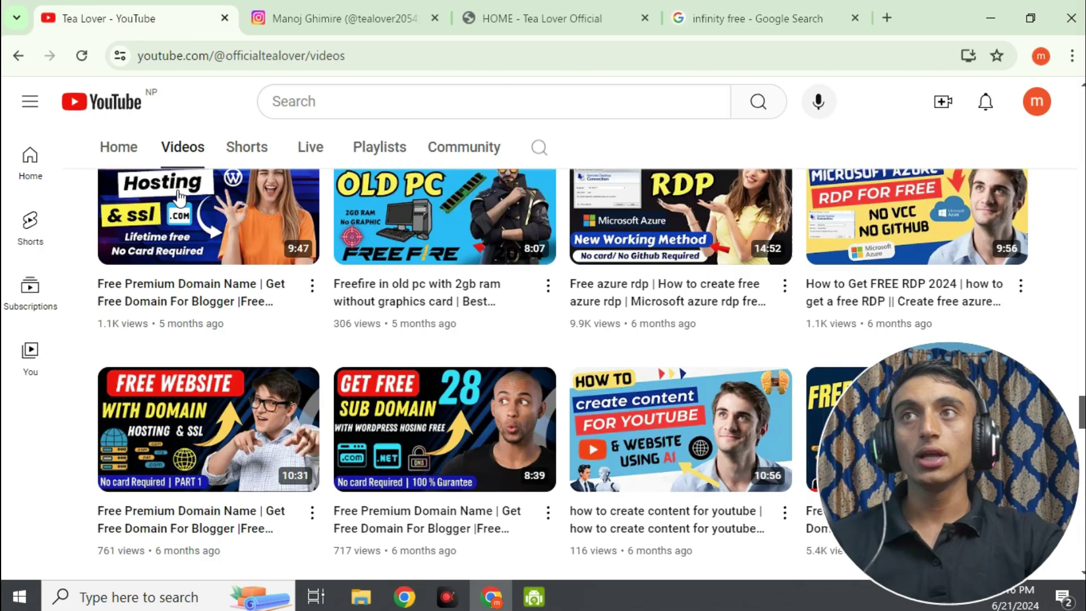
pyautogui.scroll(15, 187, 189)
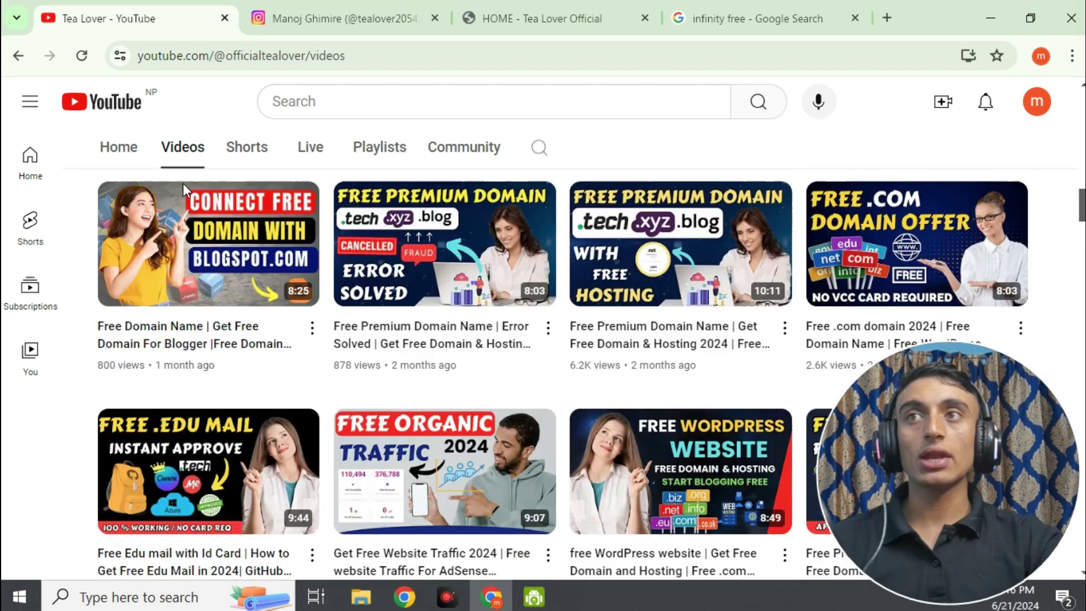
pyautogui.click(196, 267)
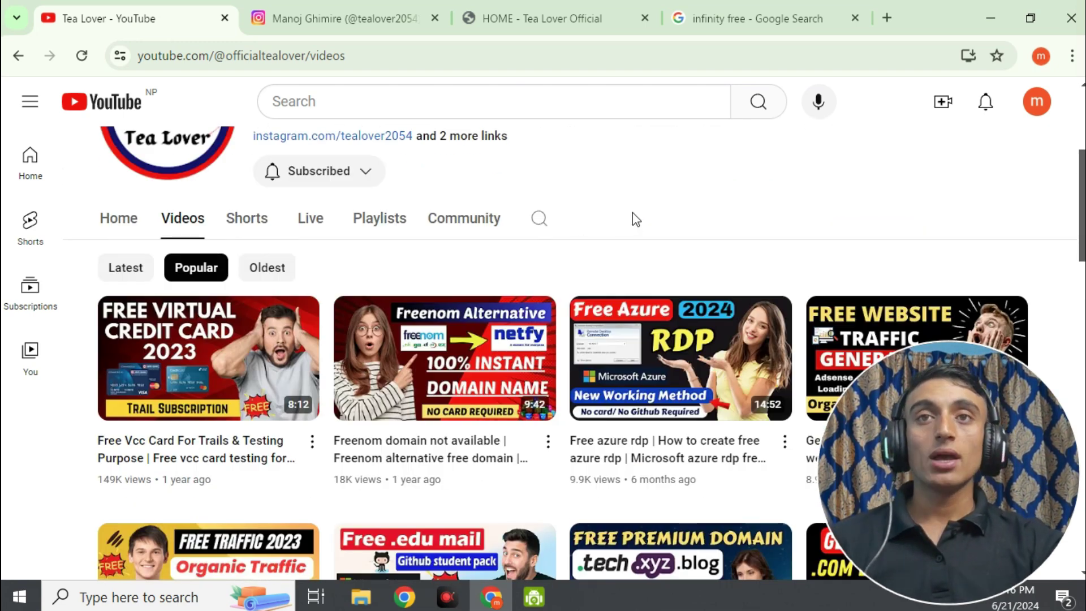
pyautogui.moveTo(486, 359)
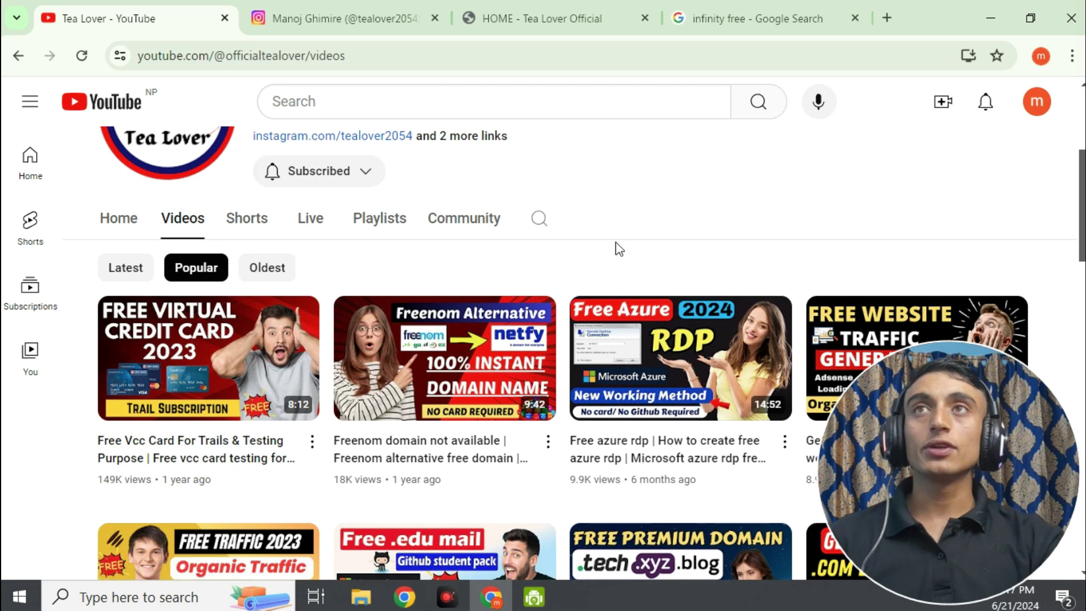
pyautogui.click(710, 20)
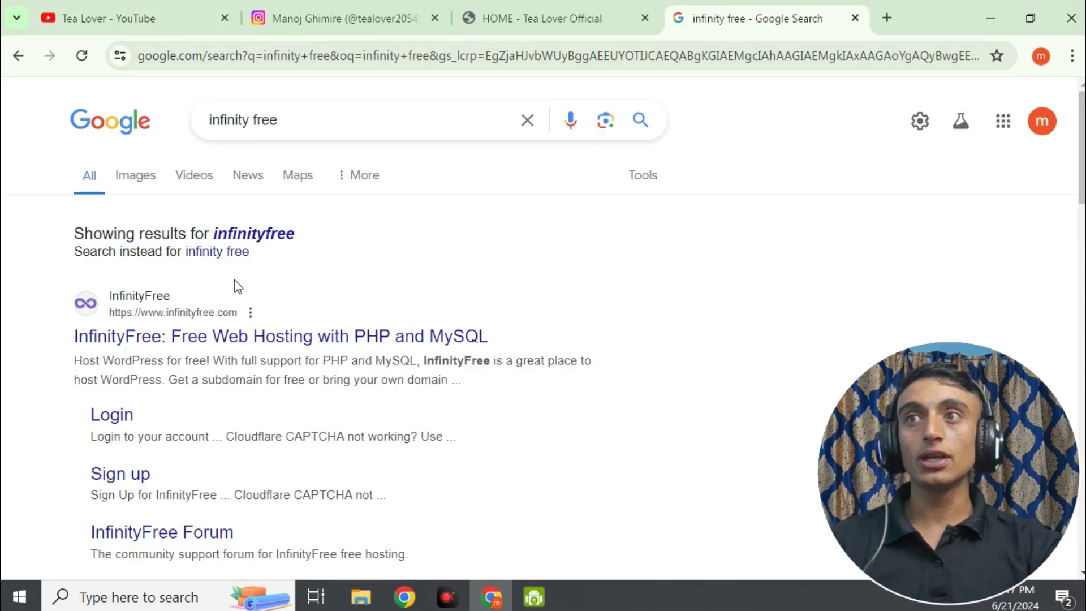
# Open the 'InfinityFree: Free Web Hosting with PHP and MySQL' search result
pyautogui.click(296, 334)
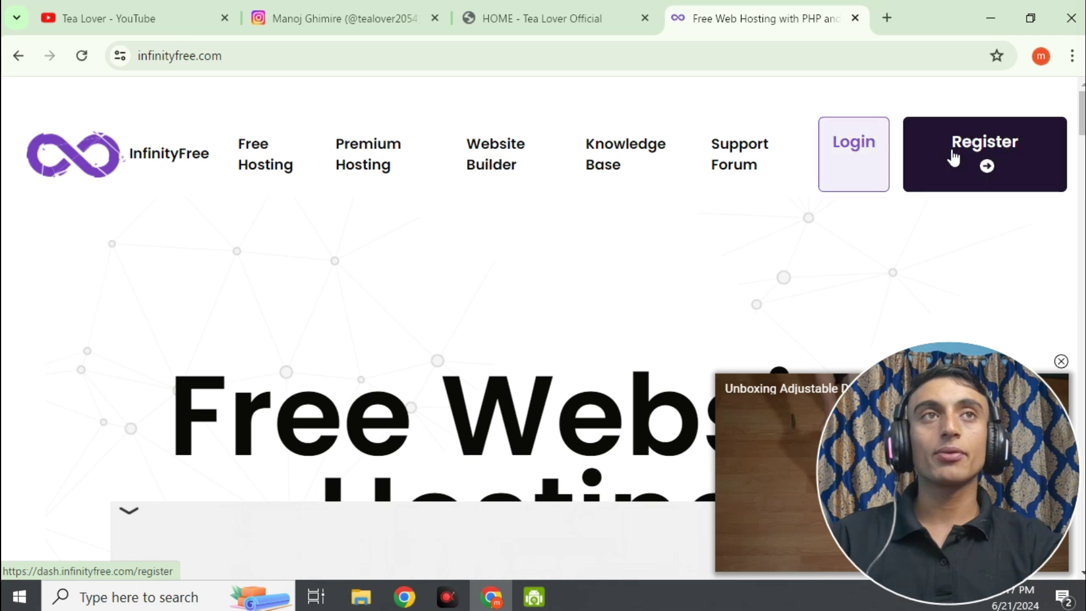
# Submit the InfinityFree Register form, dismiss the password-saved notice, and switch to the new tab
pyautogui.click(988, 159)
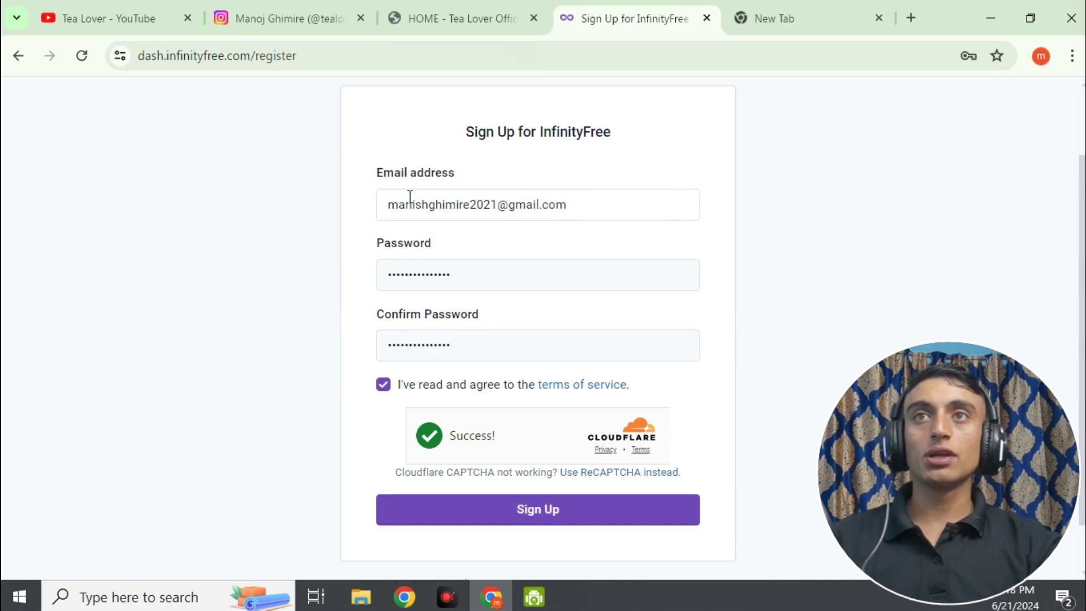
pyautogui.scroll(-1, 575, 238)
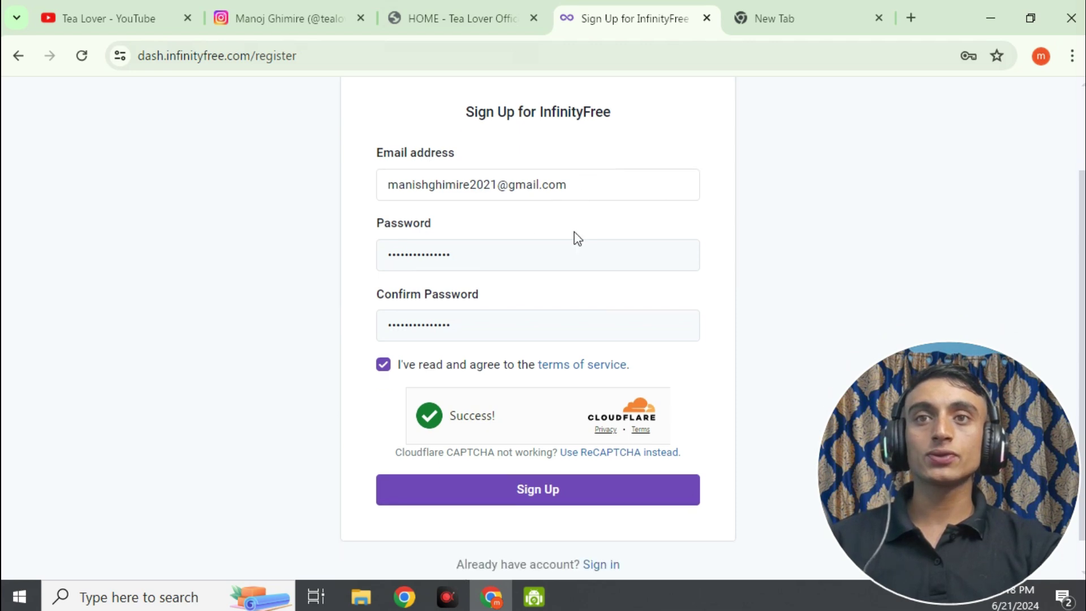
pyautogui.click(572, 462)
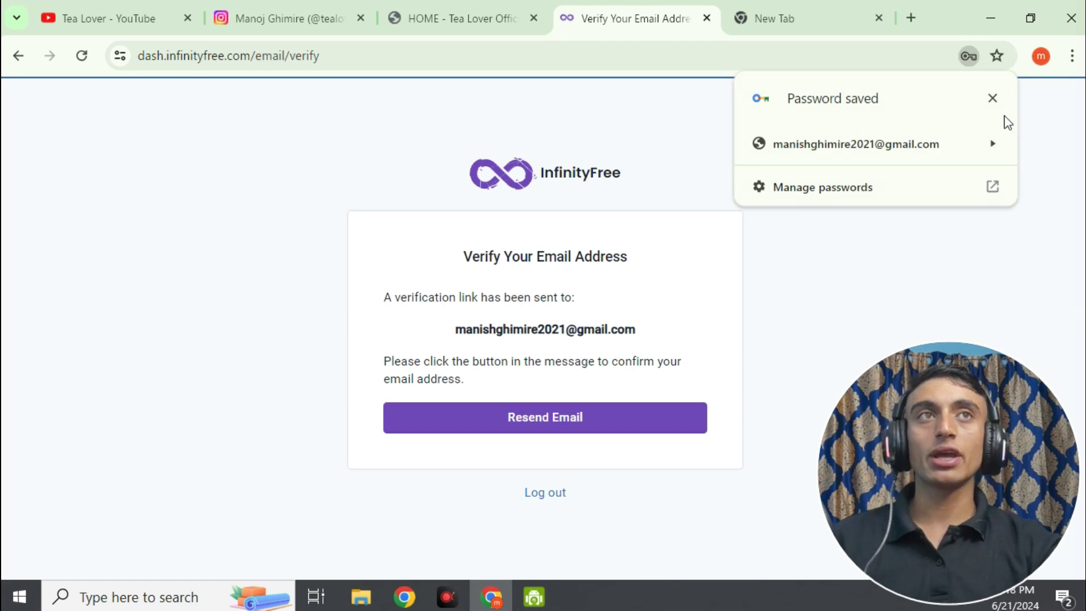
pyautogui.click(990, 99)
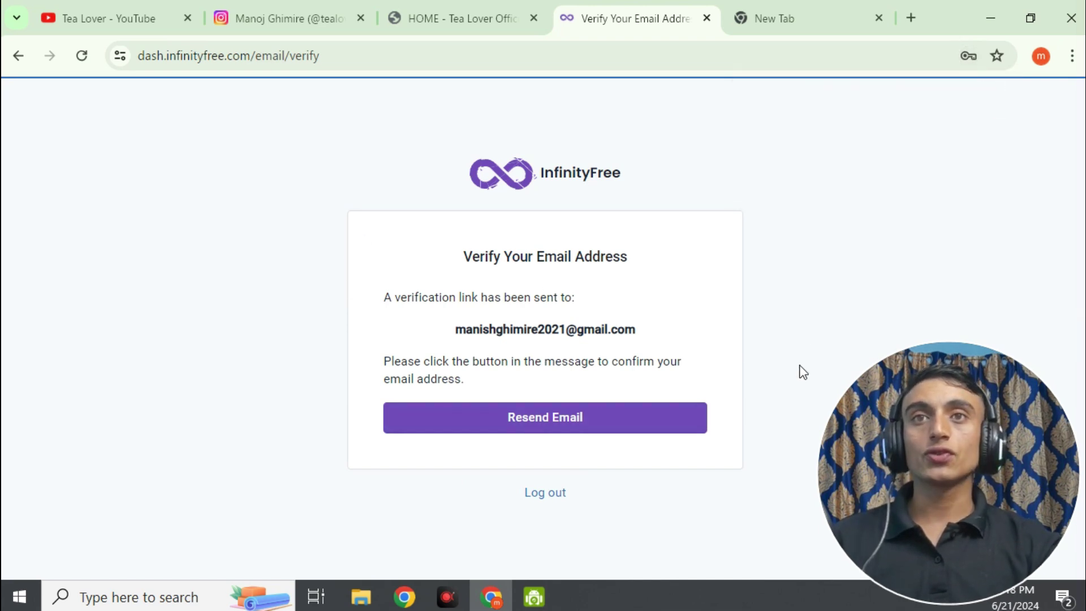
pyautogui.click(777, 22)
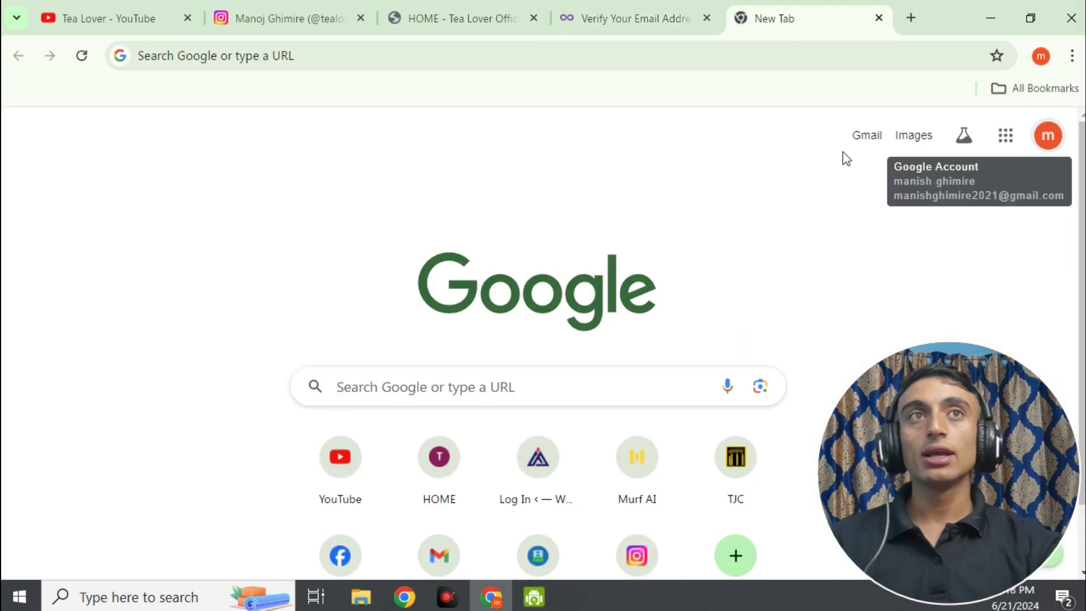
# In Gmail, open InfinityFree's 'Verify email address' message and click Verify Email Address
pyautogui.click(860, 136)
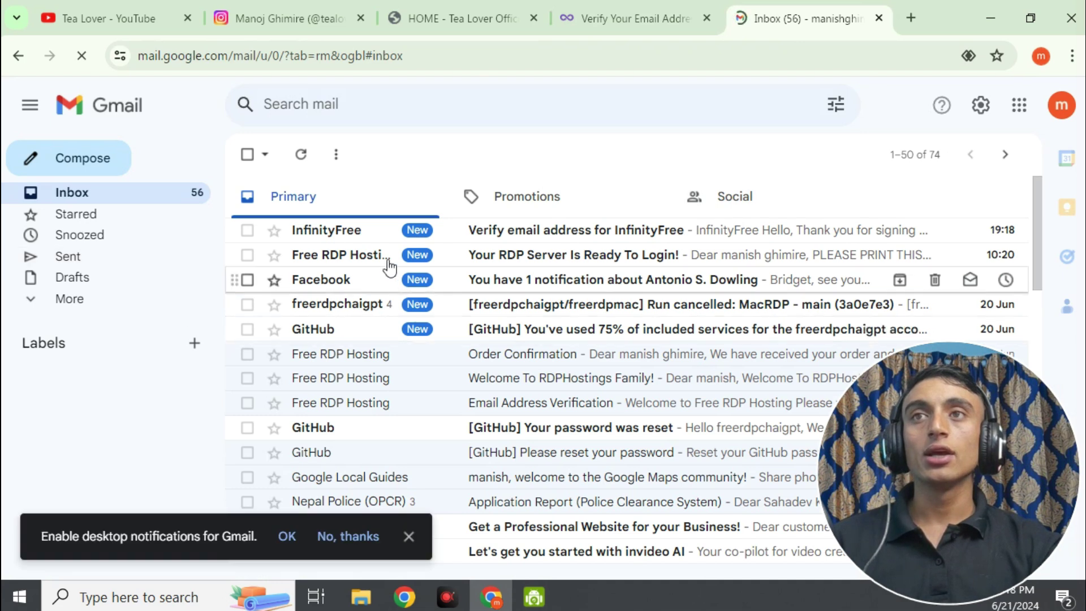
pyautogui.click(381, 232)
pyautogui.scroll(-6, 421, 218)
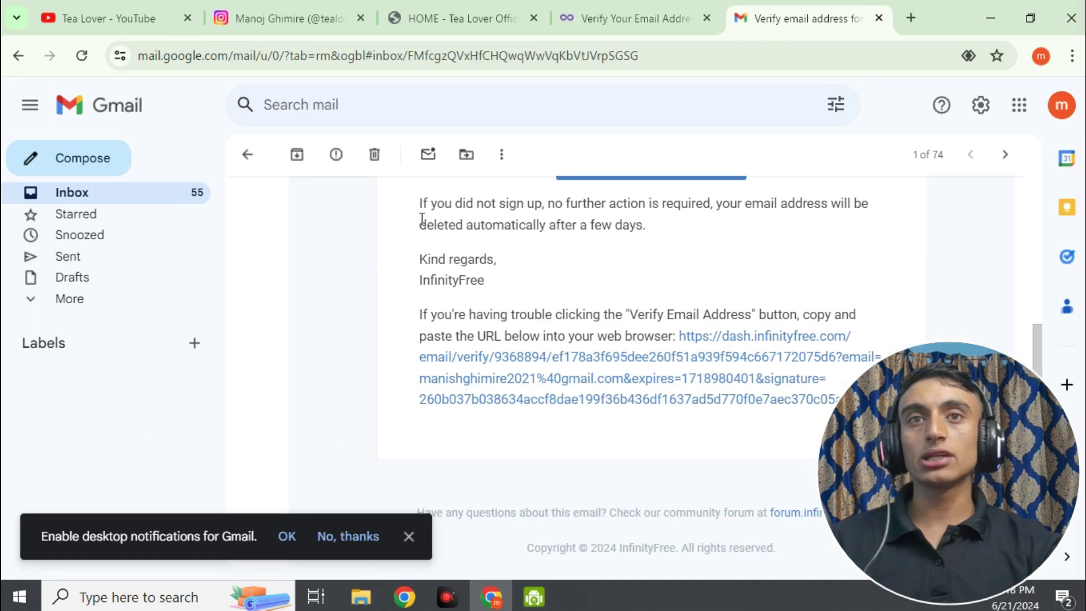
pyautogui.scroll(1, 705, 322)
pyautogui.scroll(-1, 673, 315)
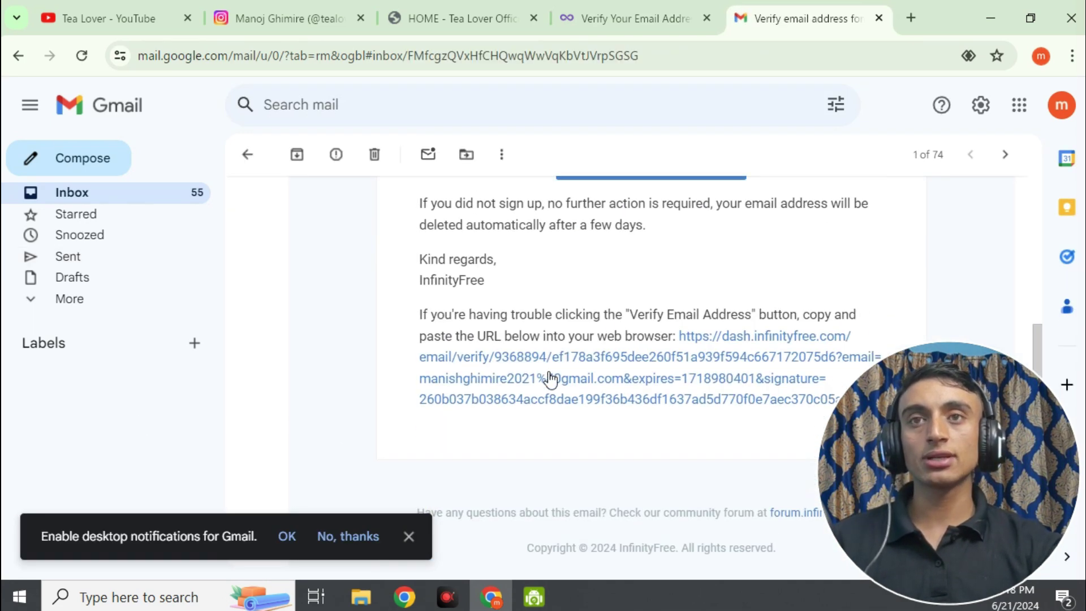
pyautogui.scroll(2, 548, 378)
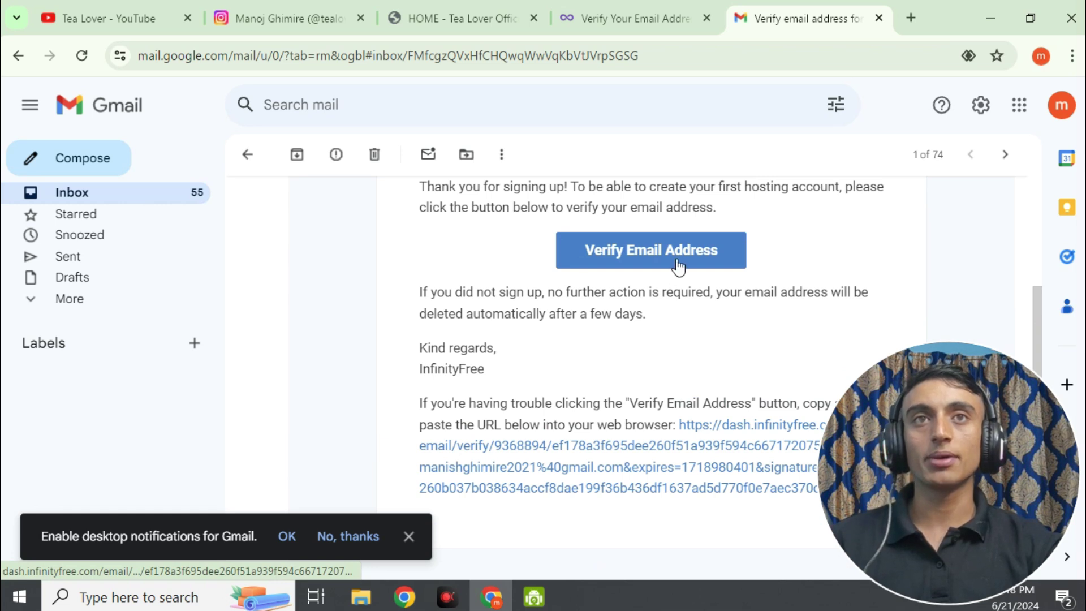
pyautogui.click(678, 264)
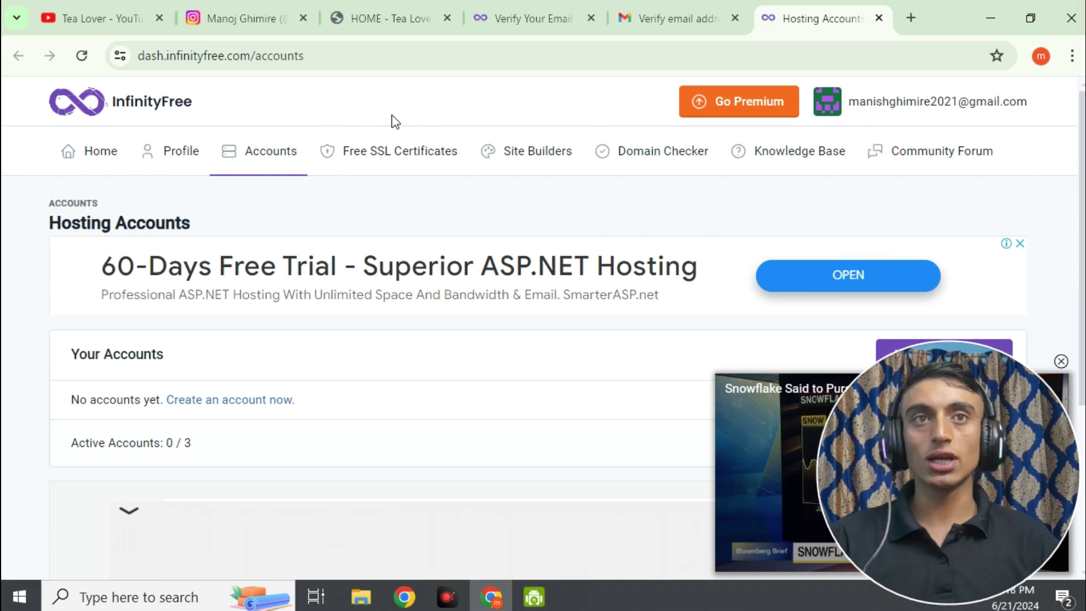
# Start creating a new hosting account and dismiss the full-page advertisement
pyautogui.scroll(-2, 388, 140)
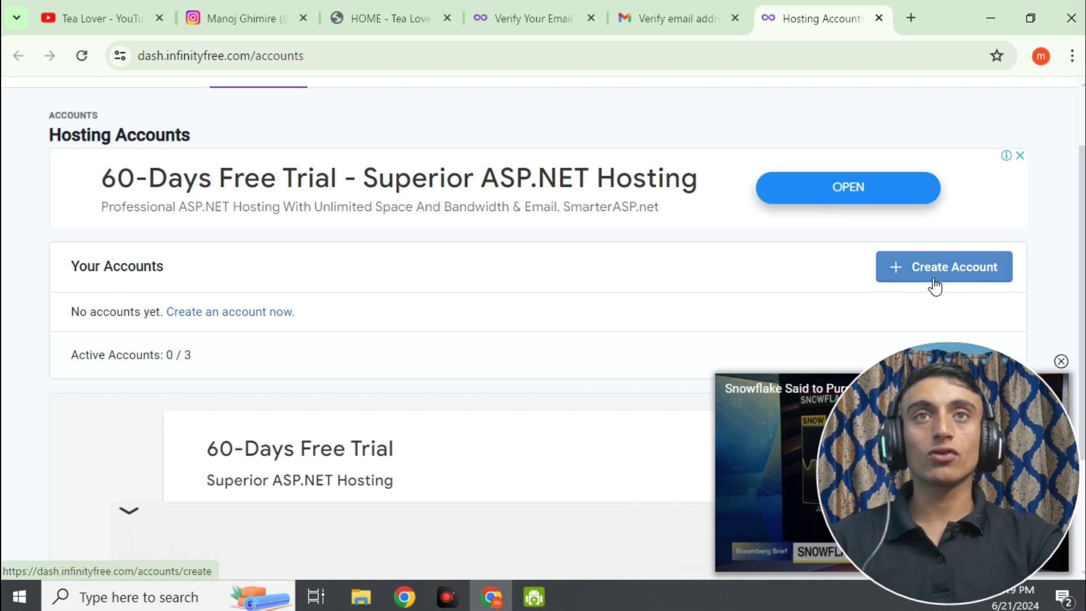
pyautogui.click(965, 265)
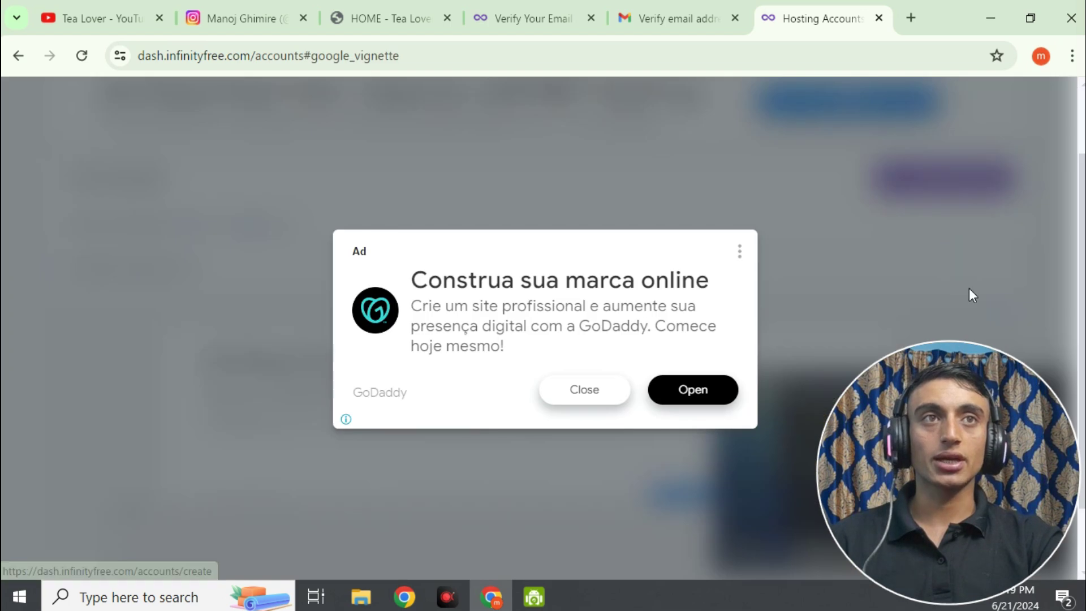
pyautogui.click(579, 387)
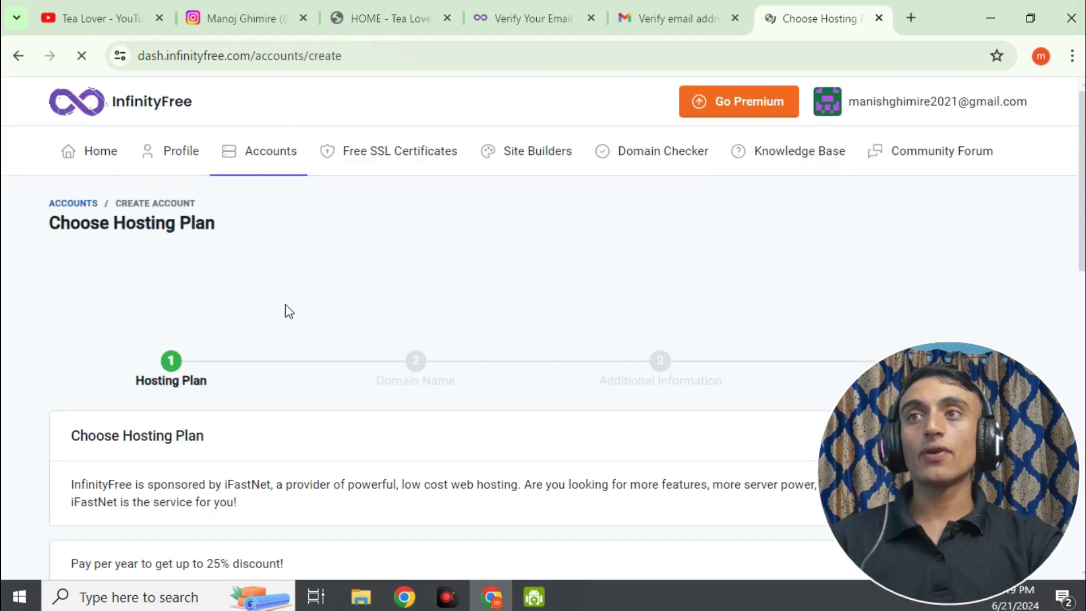
# Review the Choose Hosting Plan step, highlighting the free $0 InfinityFree plan details
pyautogui.scroll(-3, 286, 311)
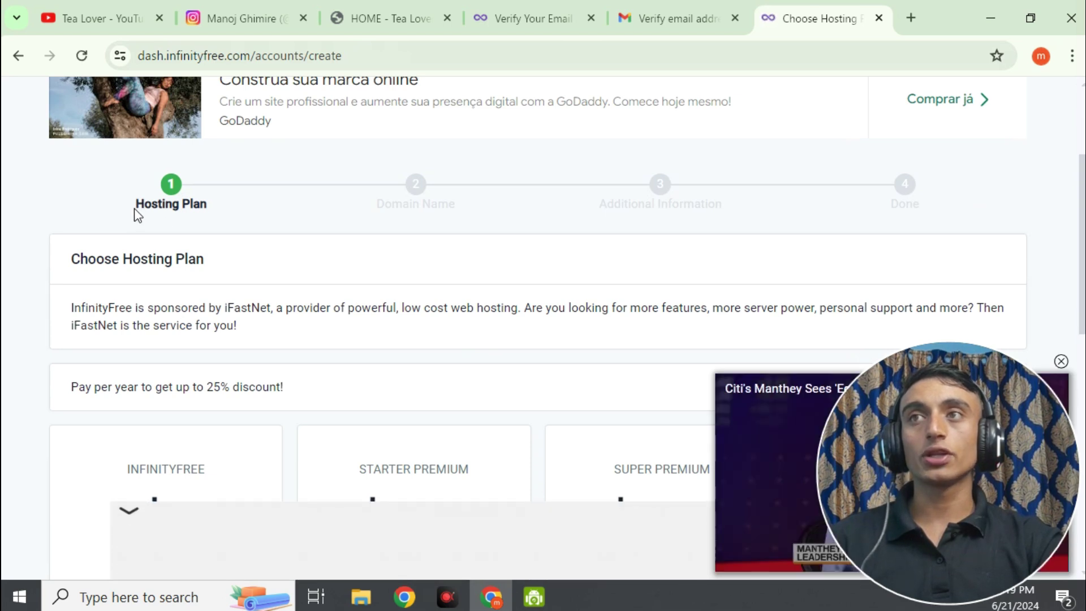
pyautogui.moveTo(135, 210); pyautogui.dragTo(235, 216)
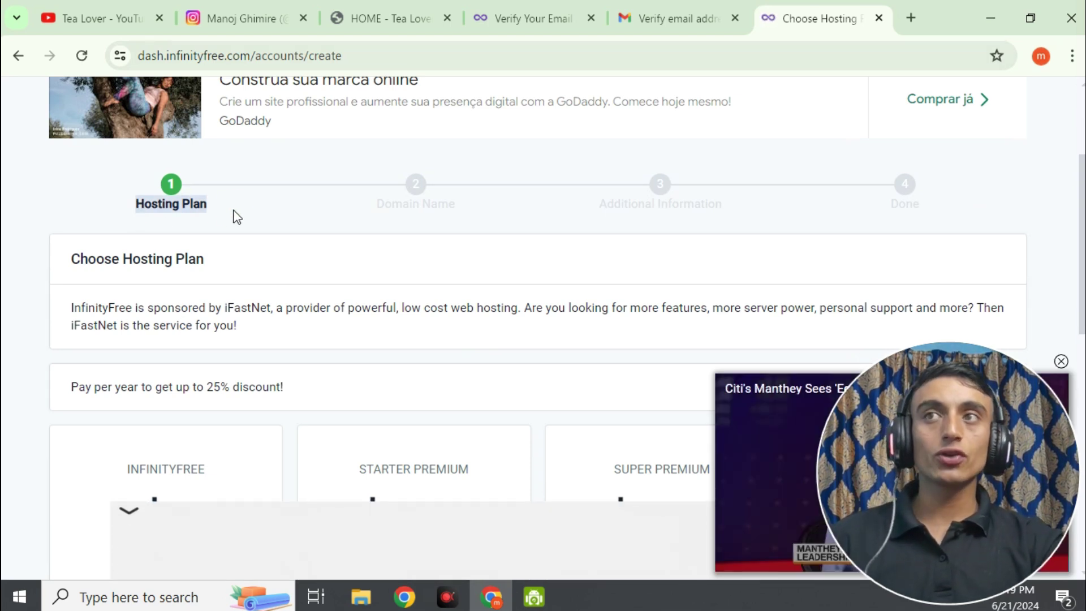
pyautogui.scroll(-3, 241, 195)
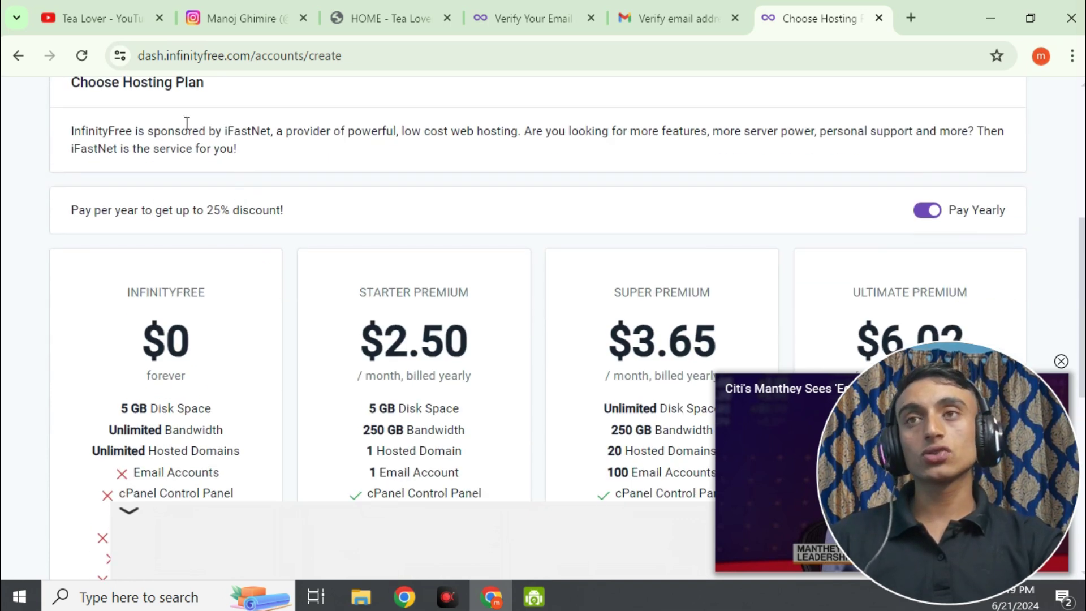
pyautogui.scroll(-2, 189, 163)
pyautogui.moveTo(130, 185); pyautogui.dragTo(625, 189)
pyautogui.click(113, 150)
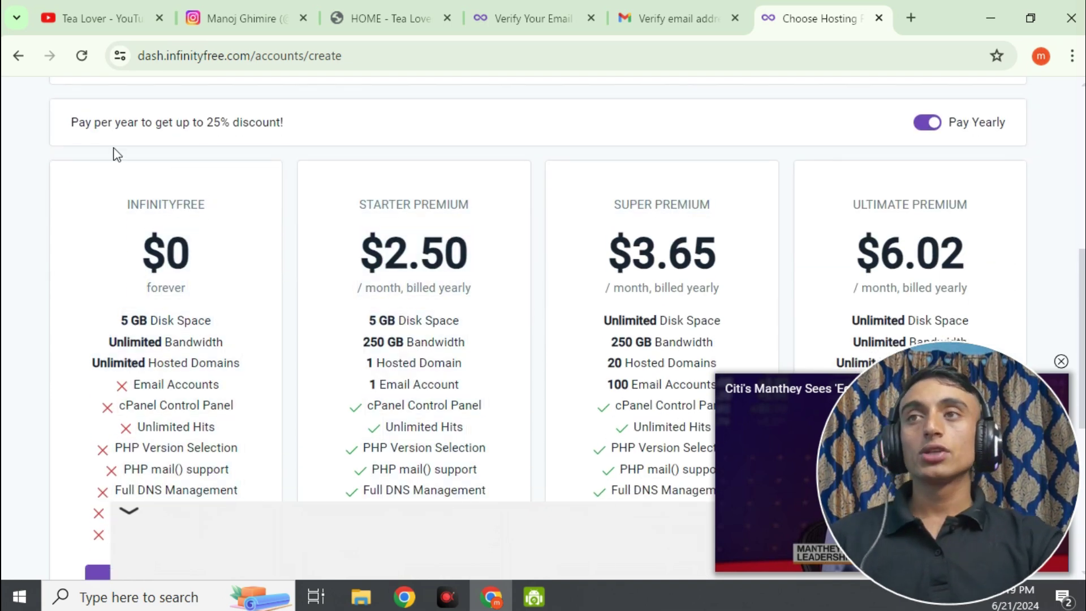
pyautogui.moveTo(117, 194); pyautogui.dragTo(260, 191)
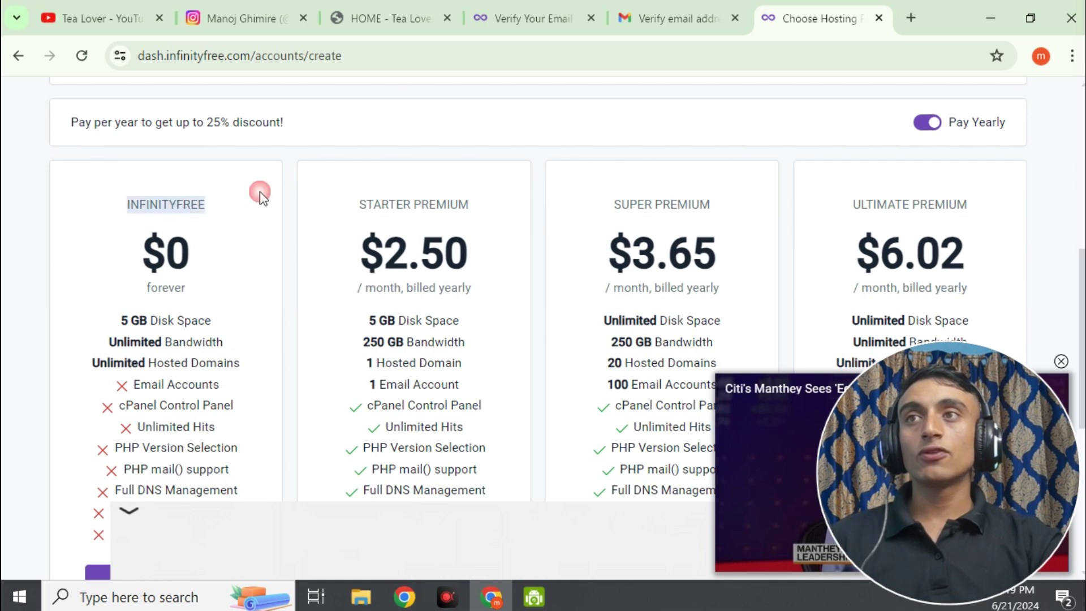
pyautogui.click(158, 290)
pyautogui.doubleClick(158, 290)
pyautogui.scroll(-6, 223, 195)
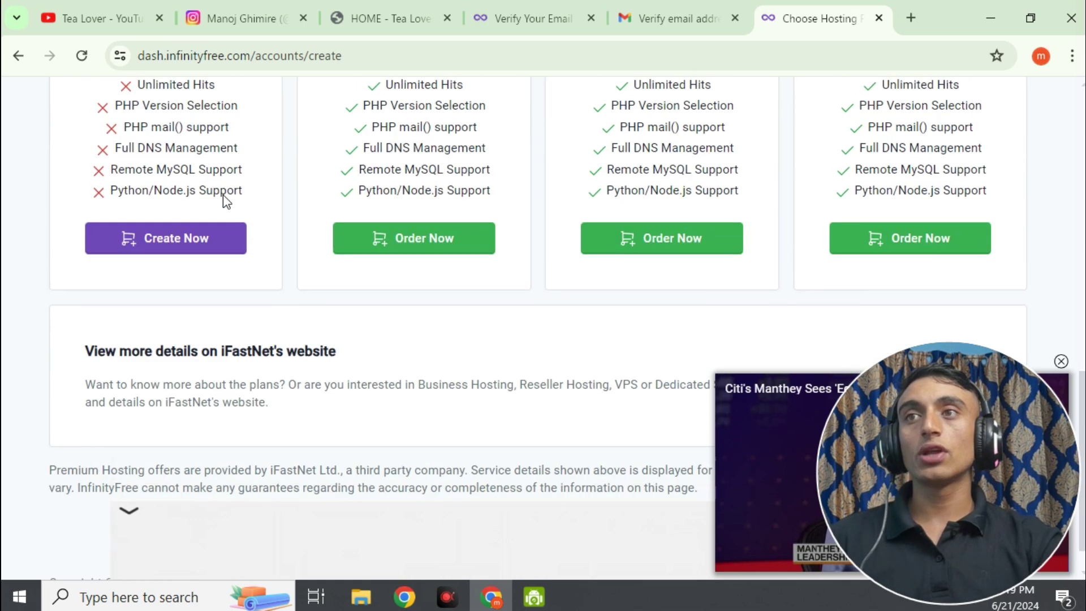
# Choose the free $0 InfinityFree plan with Create Now
pyautogui.click(158, 242)
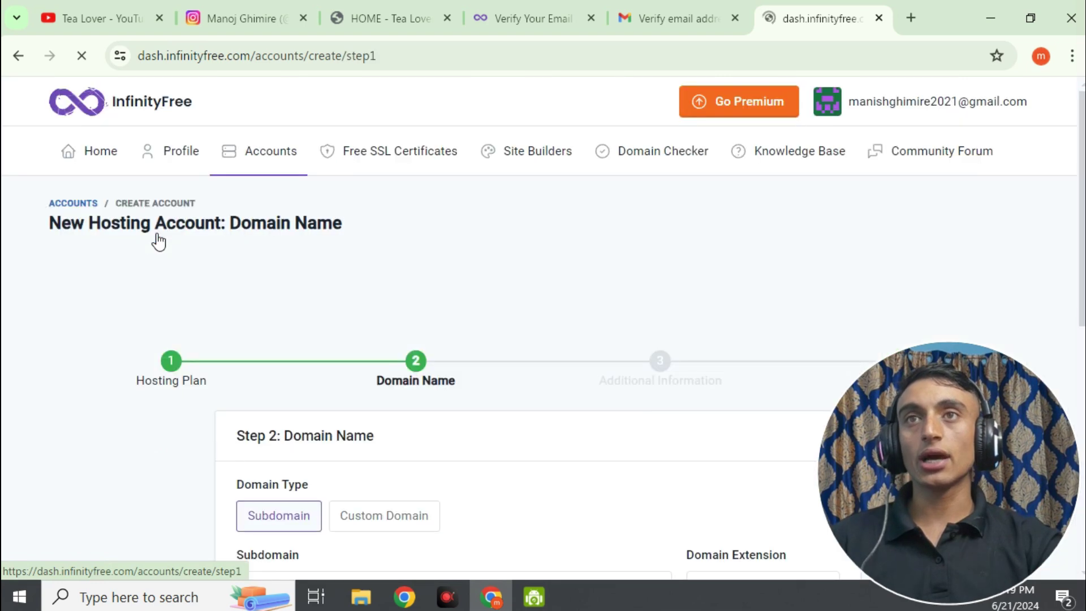
pyautogui.scroll(-3, 169, 266)
pyautogui.scroll(-2, 439, 276)
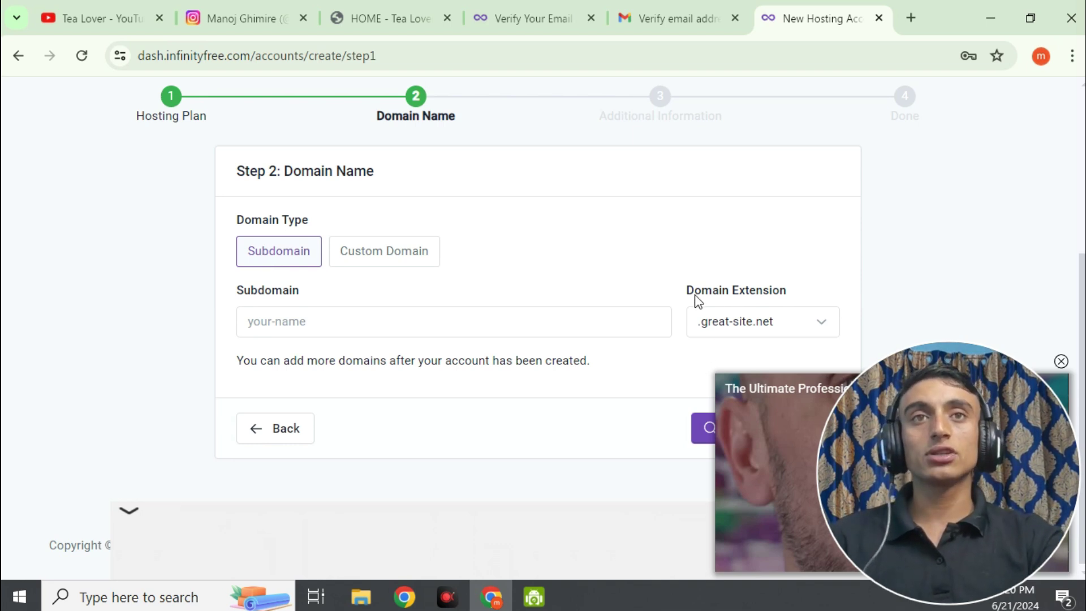
# Request the subdomain 'tealover' with the .free.nf extension and continue
pyautogui.click(755, 323)
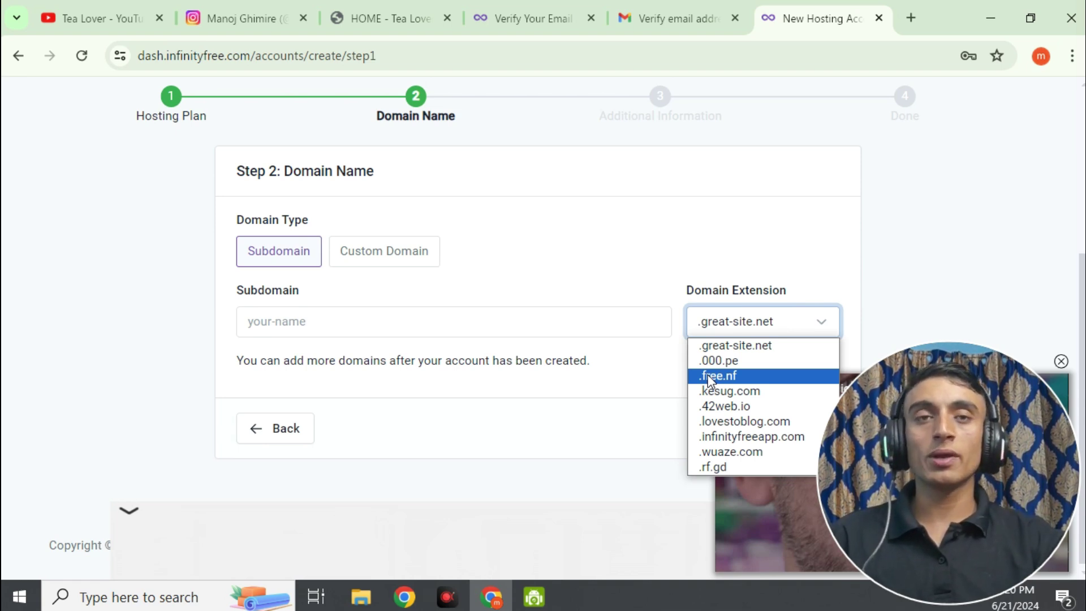
pyautogui.click(707, 374)
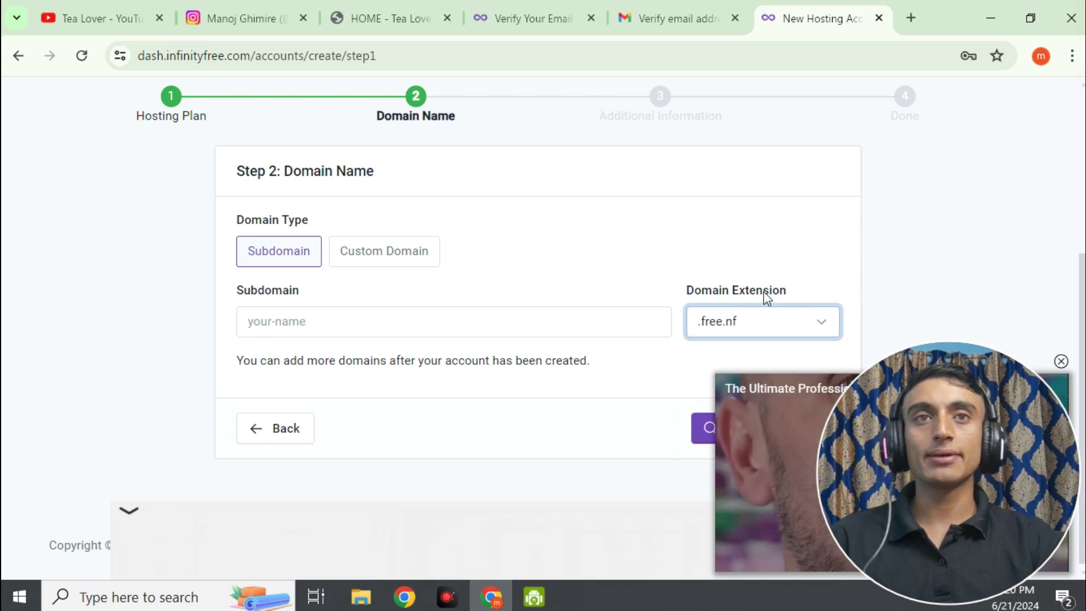
pyautogui.click(328, 311)
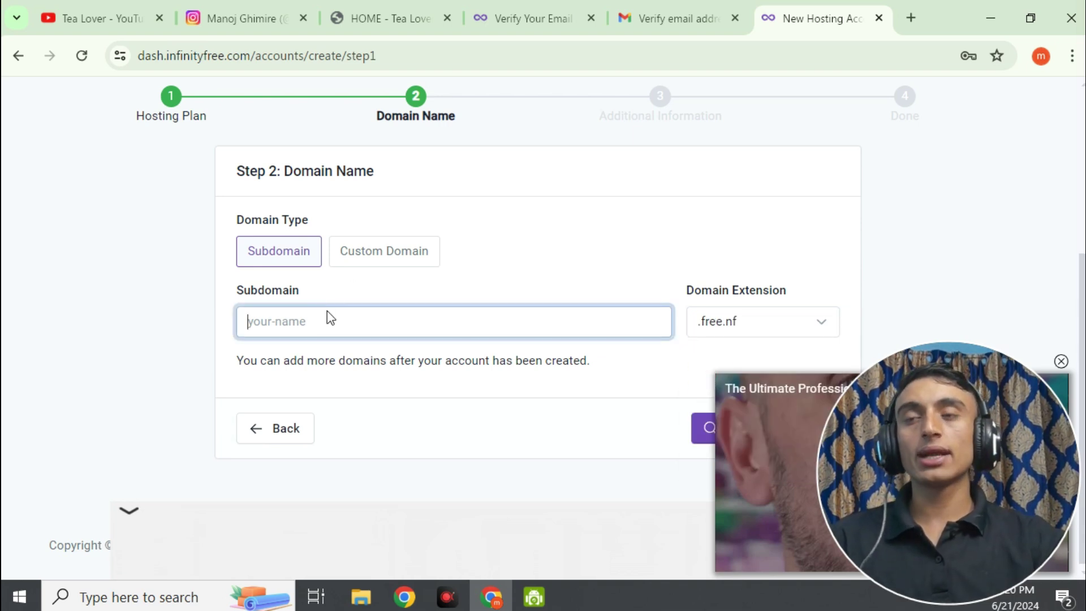
pyautogui.write('tealover')
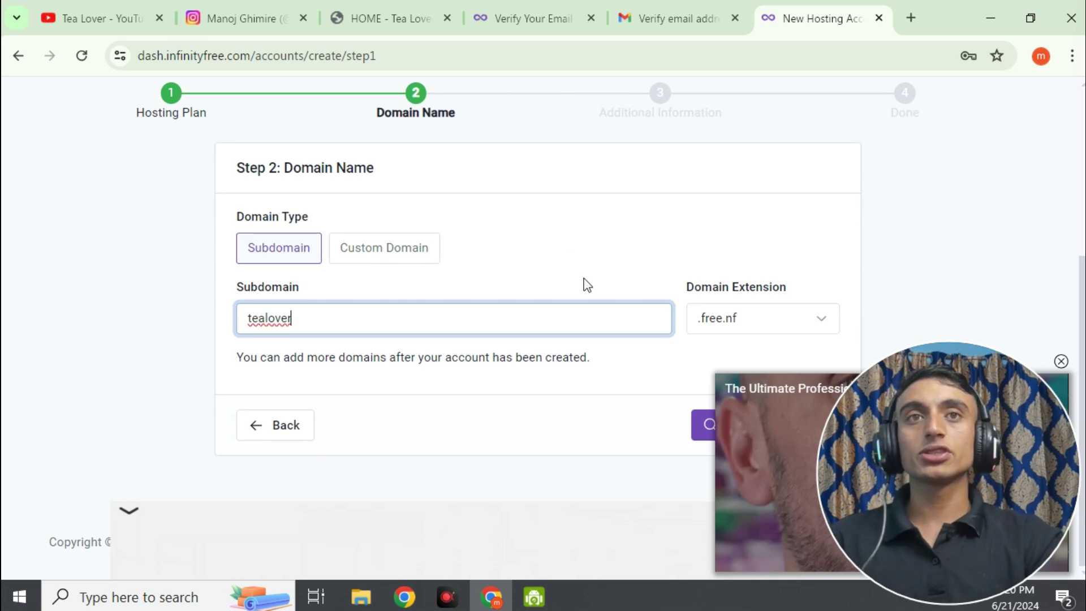
pyautogui.click(691, 429)
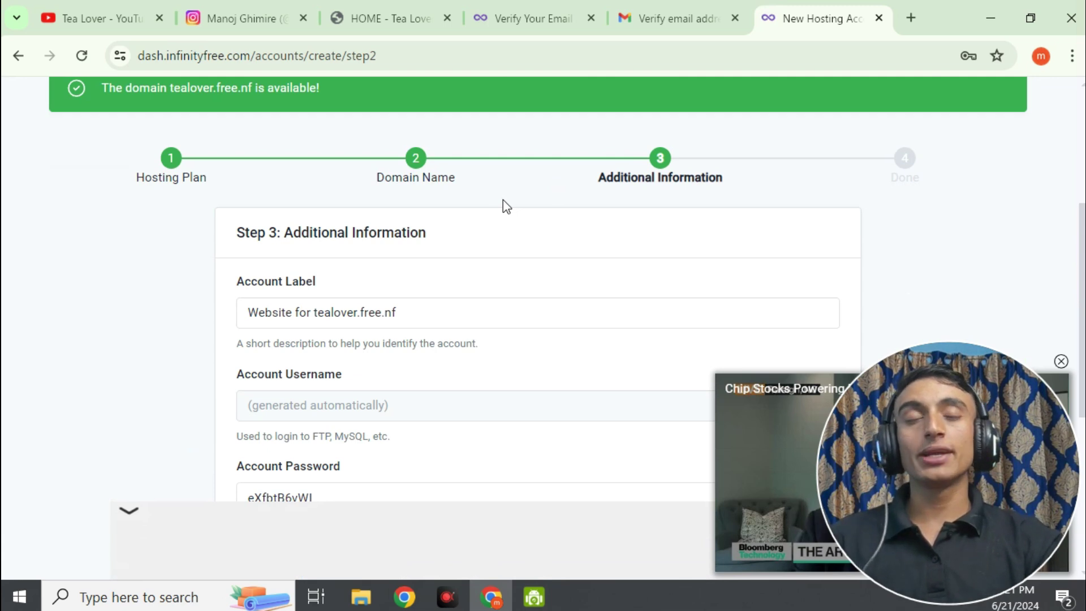
# Review the Additional Information form, highlighting its heading and Account Username label
pyautogui.moveTo(285, 232); pyautogui.dragTo(474, 237)
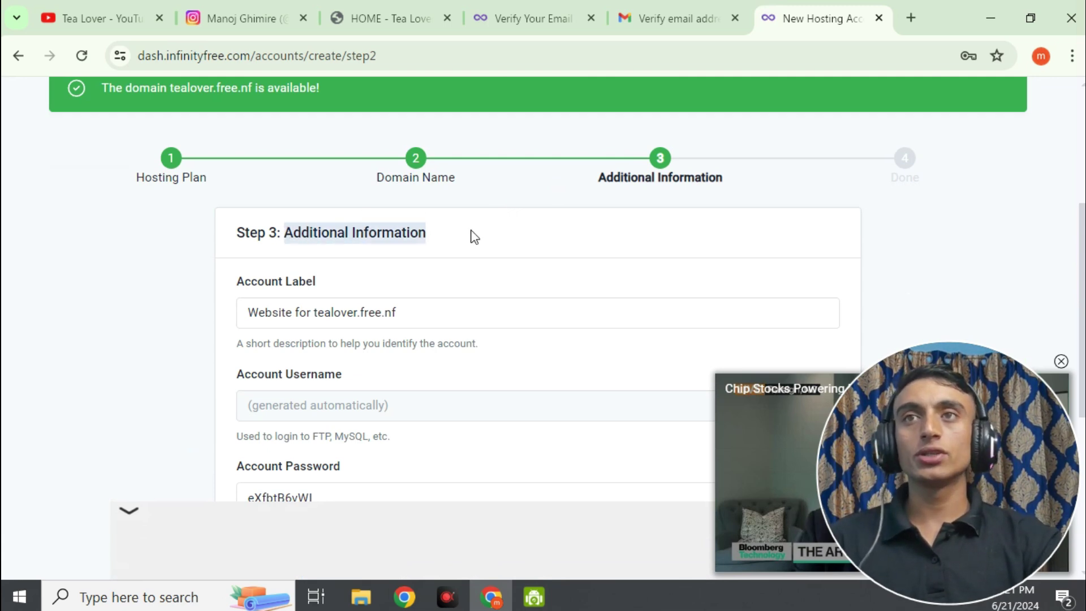
pyautogui.scroll(-2, 570, 235)
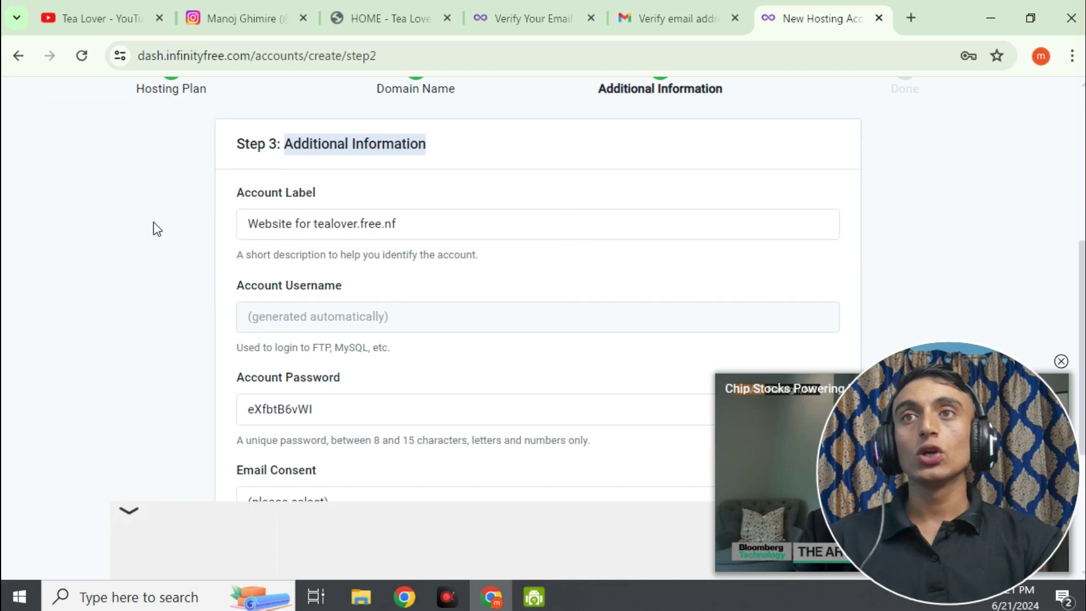
pyautogui.moveTo(315, 222); pyautogui.dragTo(523, 221)
pyautogui.scroll(-3, 524, 221)
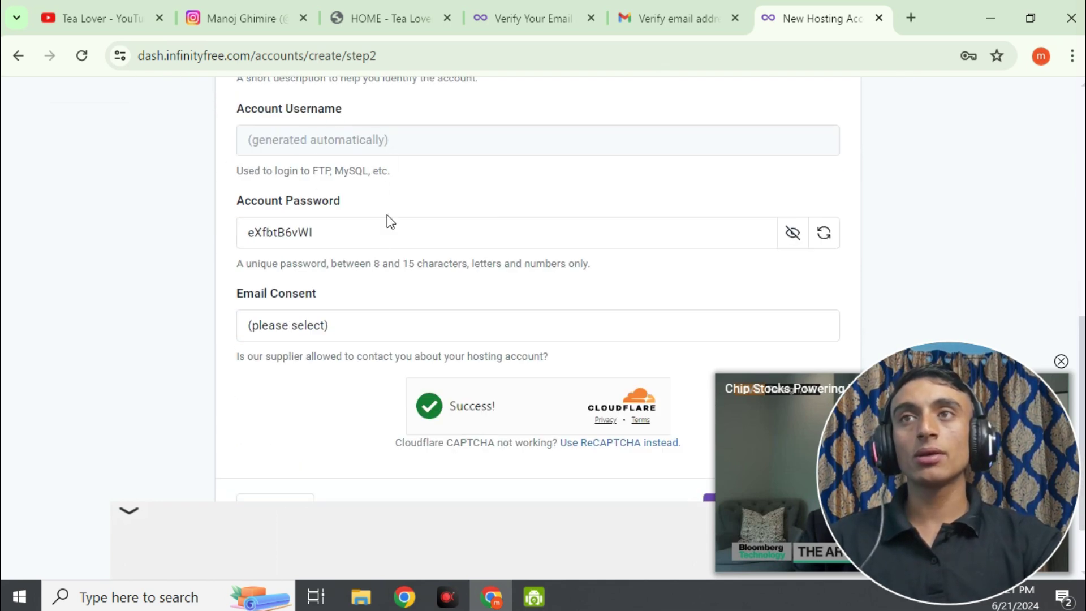
pyautogui.scroll(2, 303, 256)
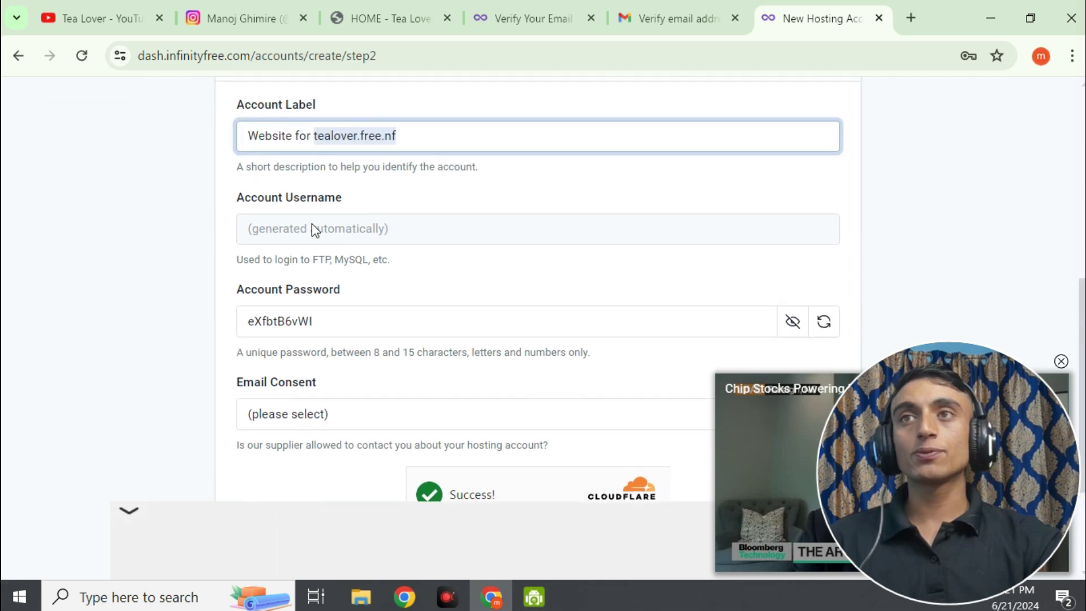
pyautogui.click(311, 223)
pyautogui.tripleClick(312, 223)
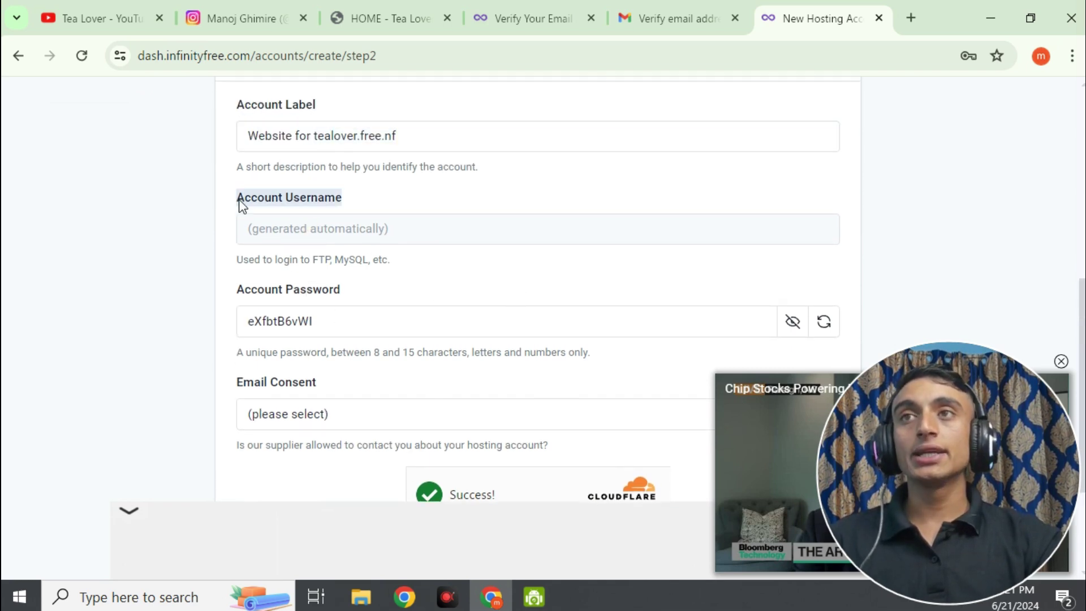
pyautogui.click(386, 202)
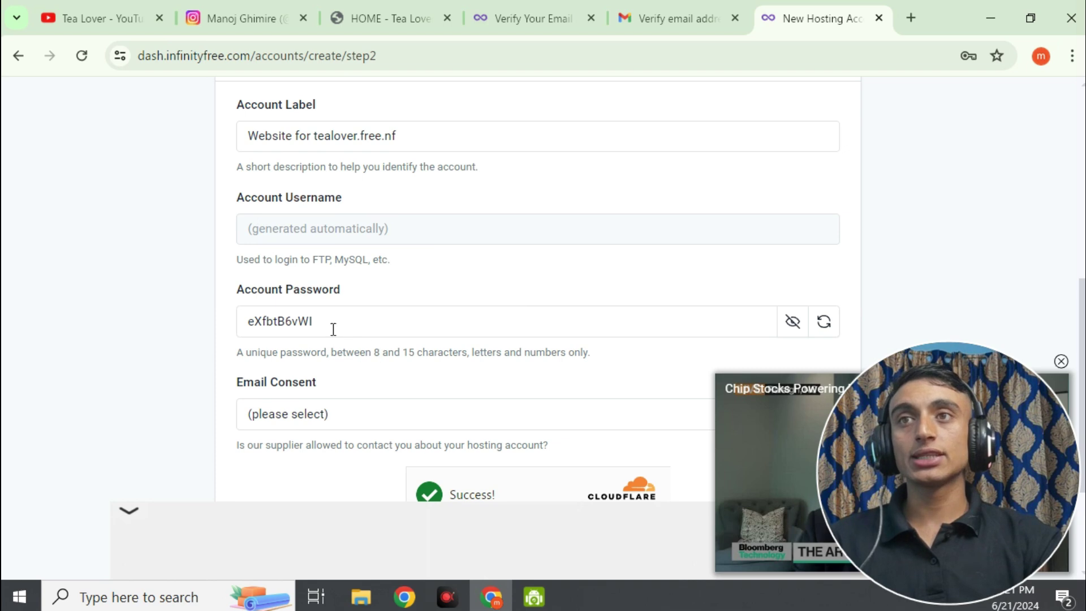
# Replace the generated account password with a custom password
pyautogui.doubleClick(390, 313)
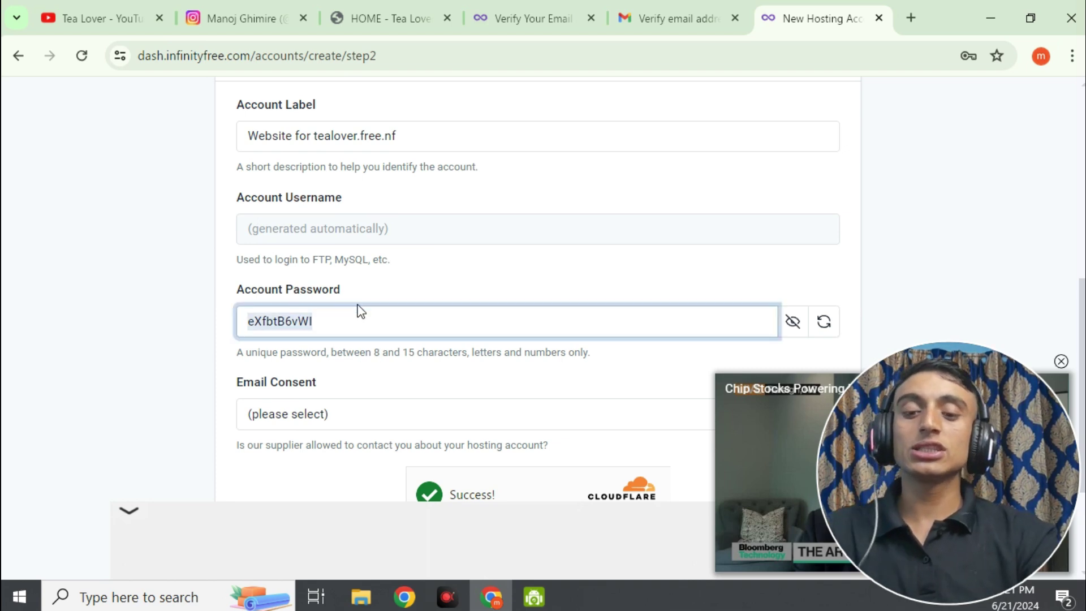
pyautogui.press('BackSpace')
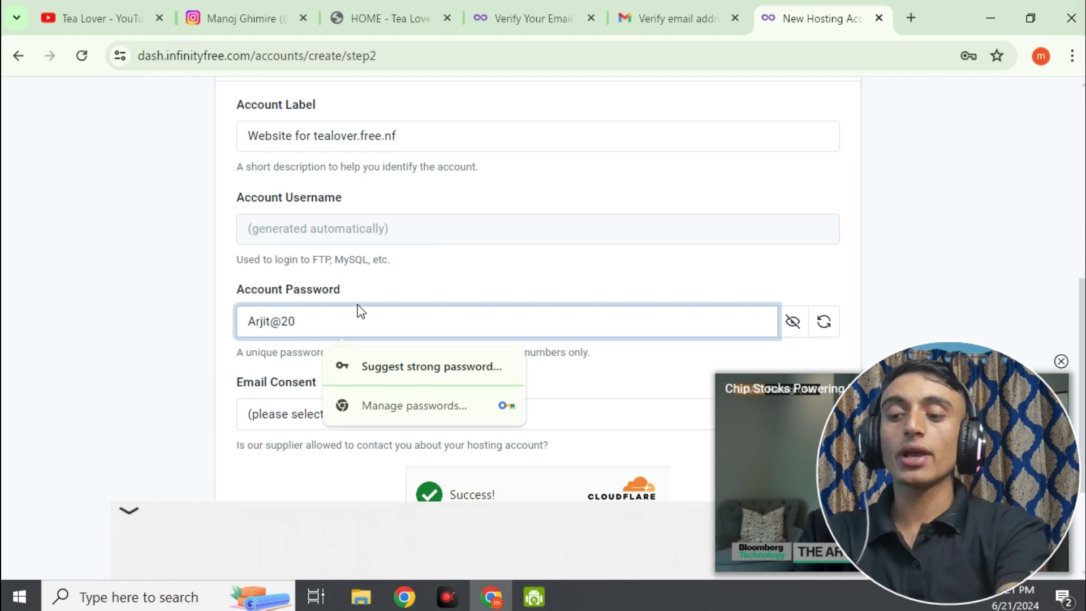
pyautogui.press('Tab')
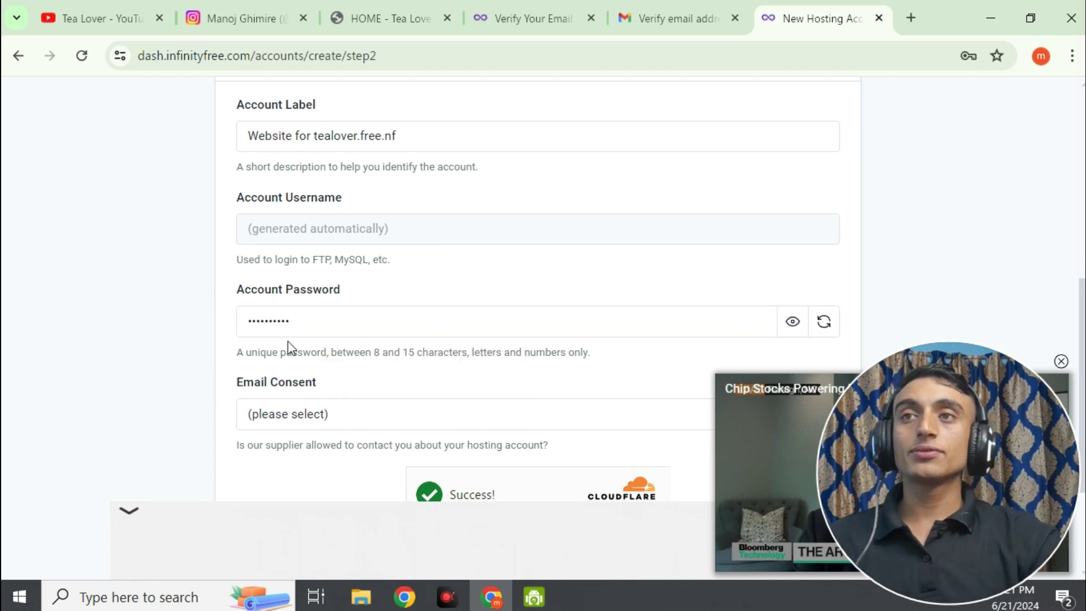
pyautogui.moveTo(250, 320); pyautogui.dragTo(327, 318)
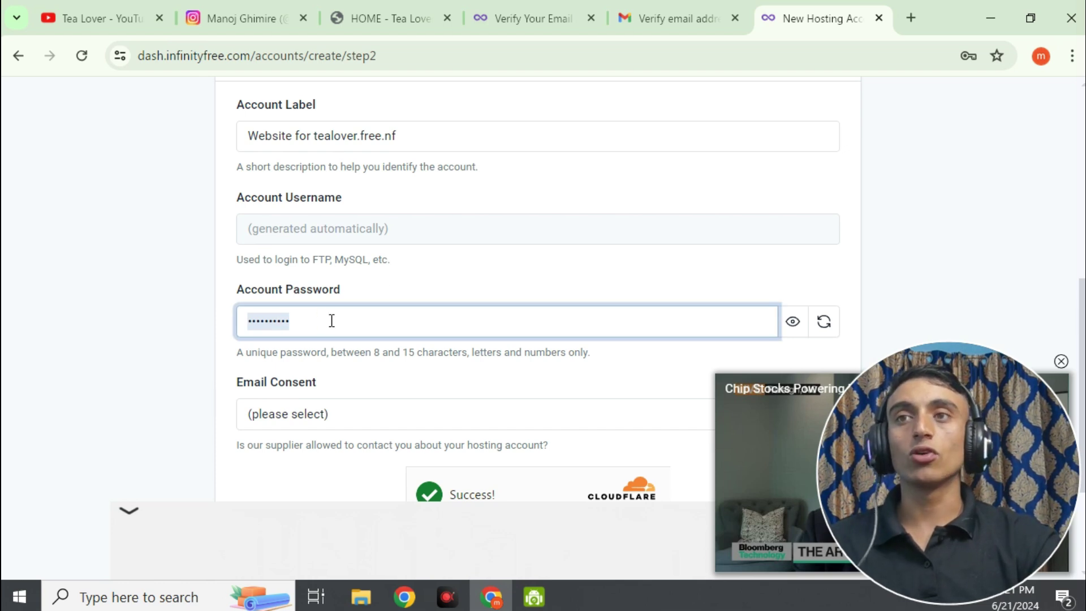
# Set Email Consent to I Approve, close the floating video, and submit the form
pyautogui.scroll(-3, 389, 185)
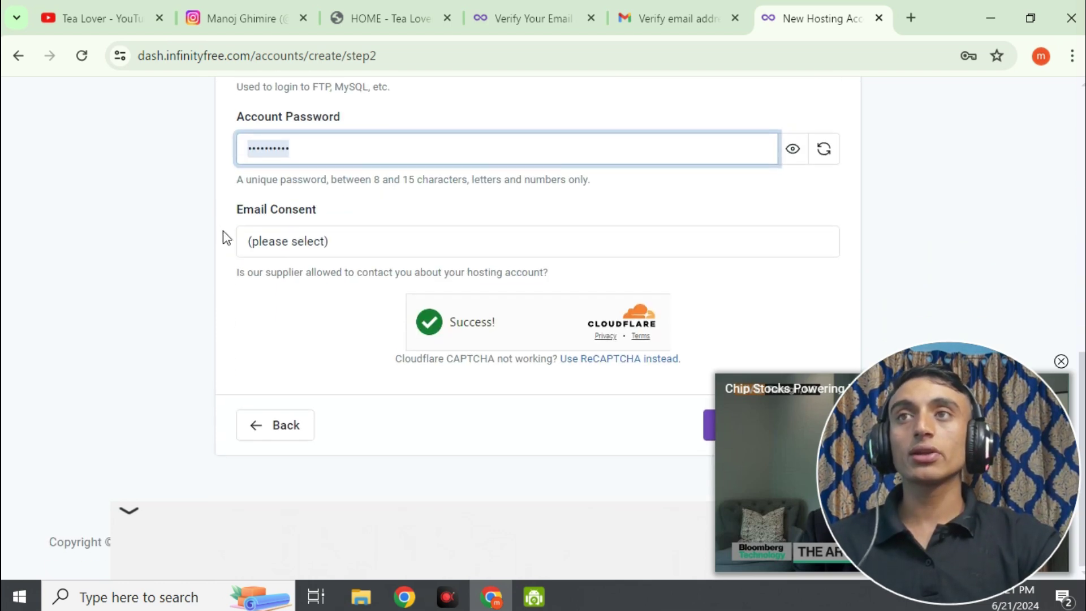
pyautogui.click(366, 237)
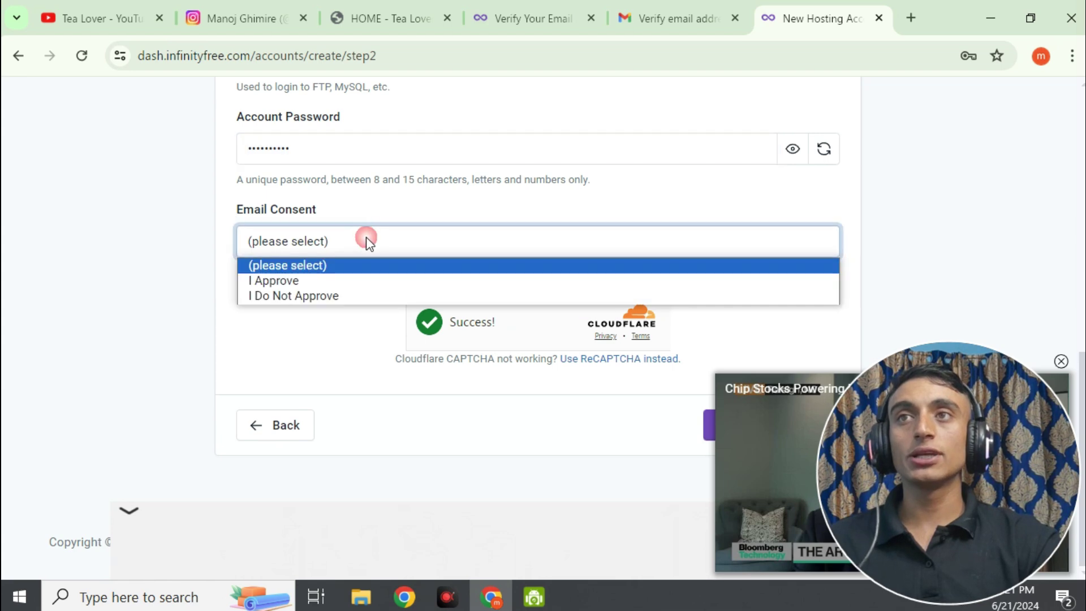
pyautogui.click(267, 279)
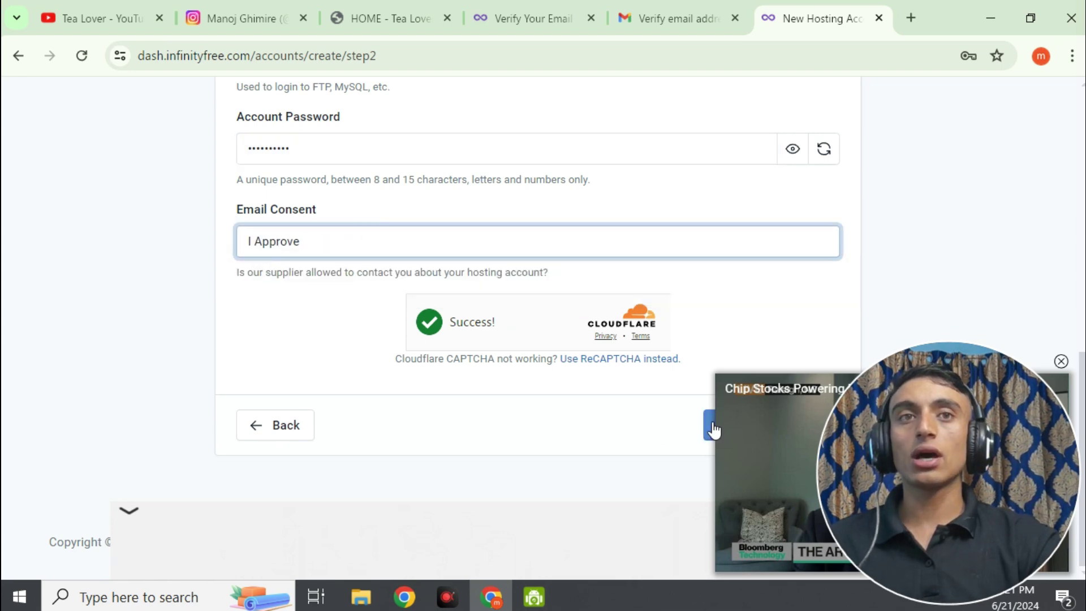
pyautogui.click(1061, 361)
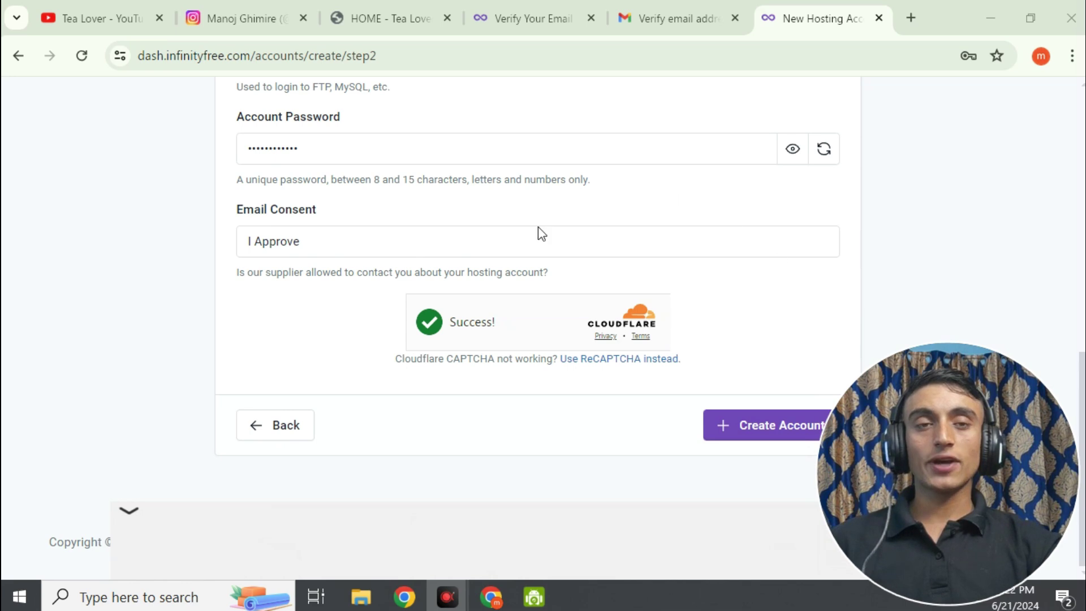
pyautogui.click(722, 431)
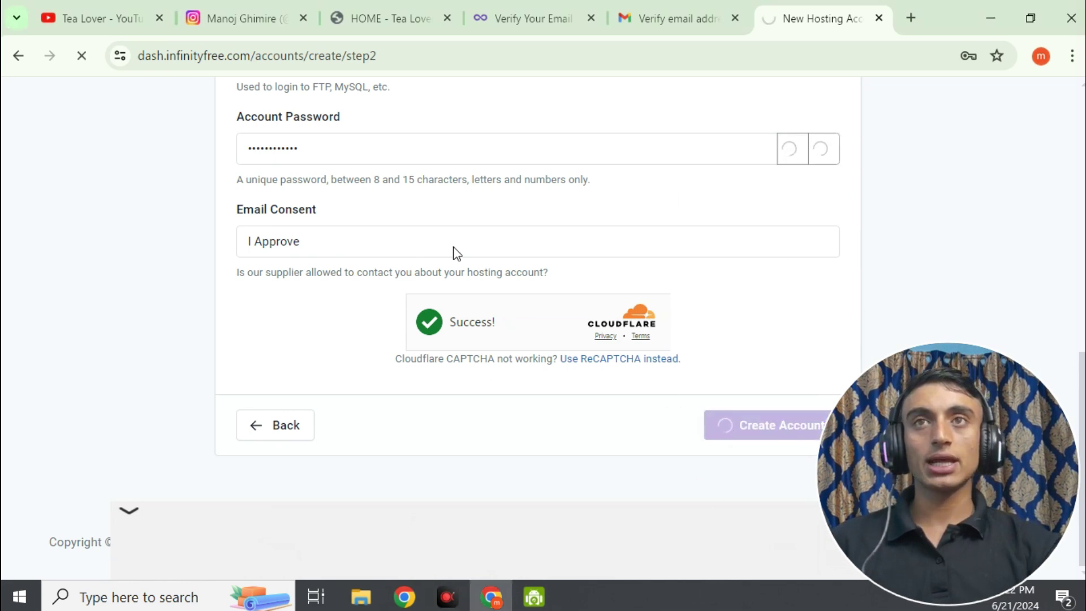
# Dismiss the save-password prompt and open the new account's Control Panel
pyautogui.scroll(3, 569, 325)
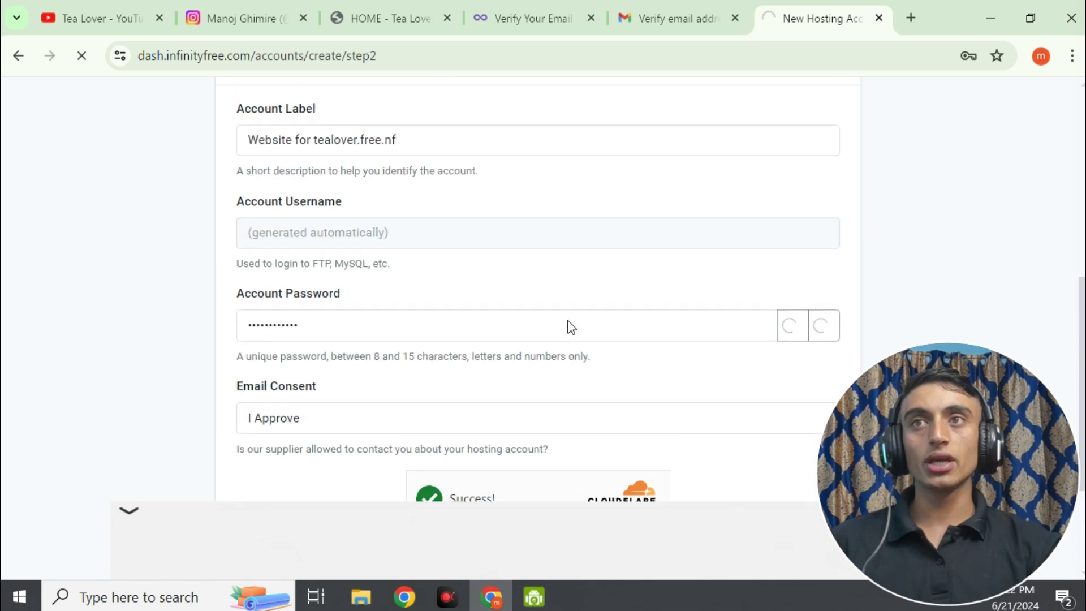
pyautogui.scroll(-5, 565, 215)
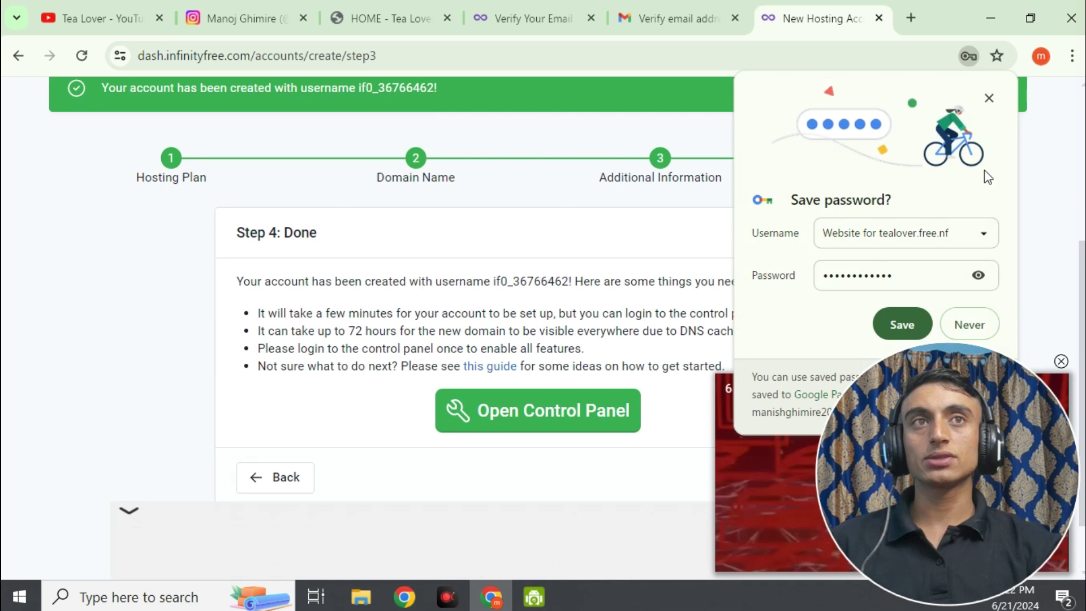
pyautogui.click(989, 98)
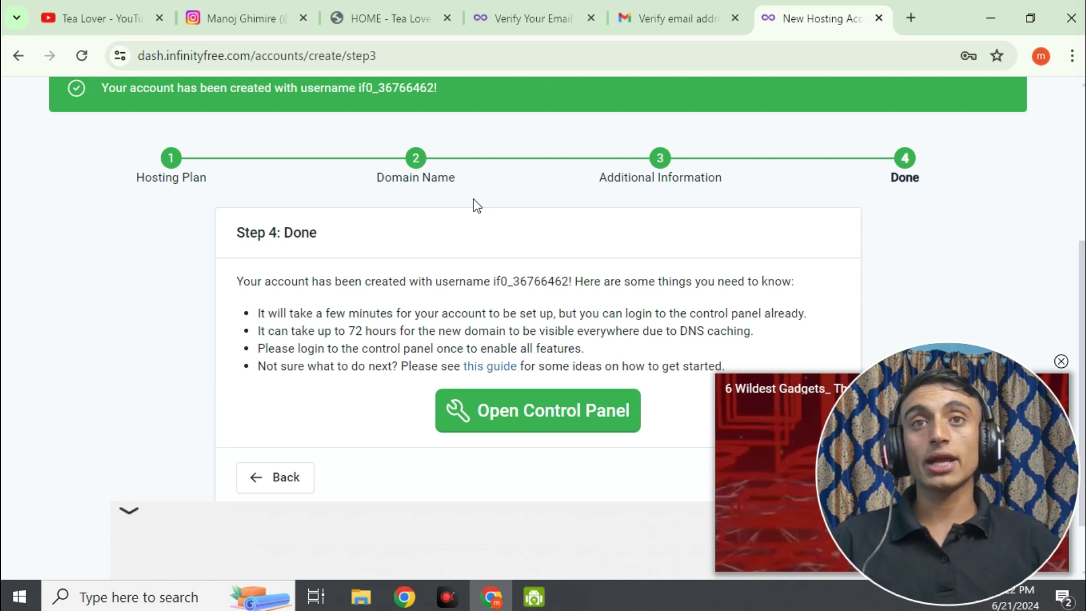
pyautogui.click(592, 425)
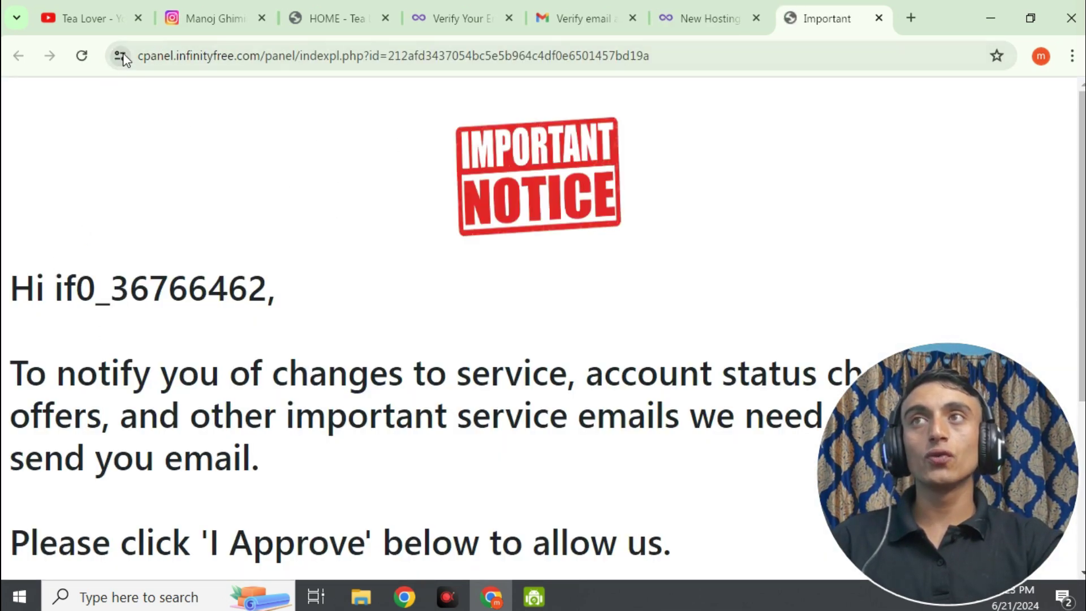
# Approve the service-email notice and launch Softaculous Apps Installer from the Software section
pyautogui.scroll(-5, 410, 150)
pyautogui.click(475, 473)
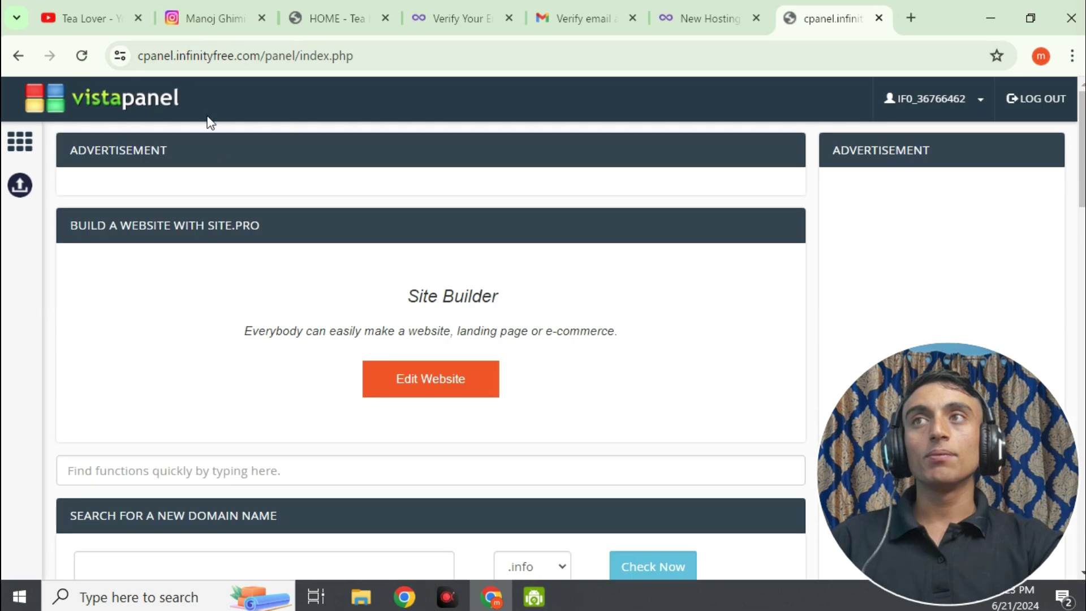
pyautogui.scroll(-5, 560, 219)
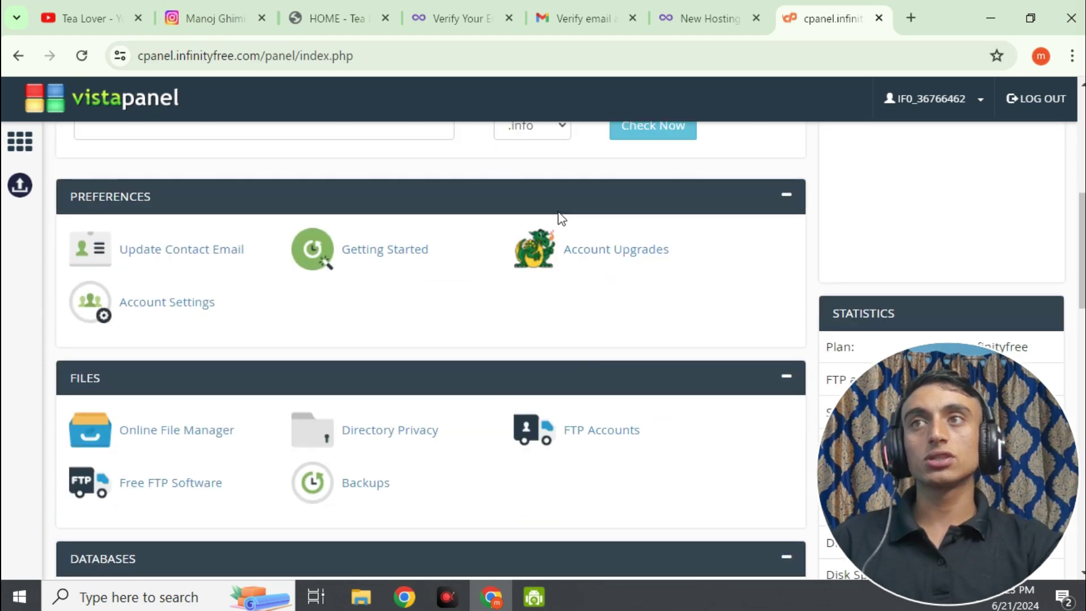
pyautogui.scroll(-8, 270, 262)
pyautogui.scroll(-3, 271, 261)
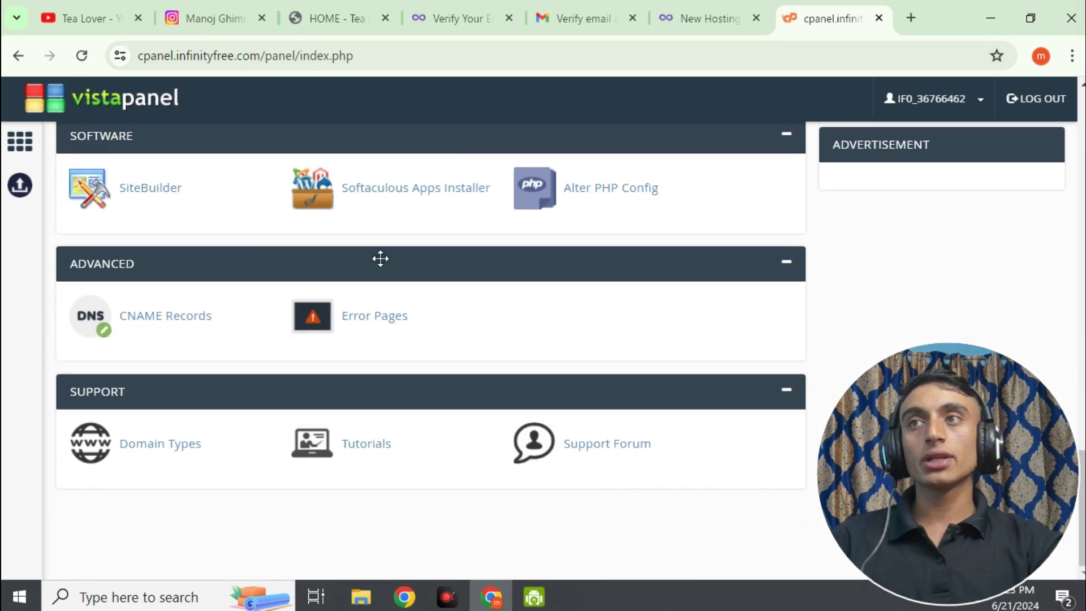
pyautogui.click(402, 188)
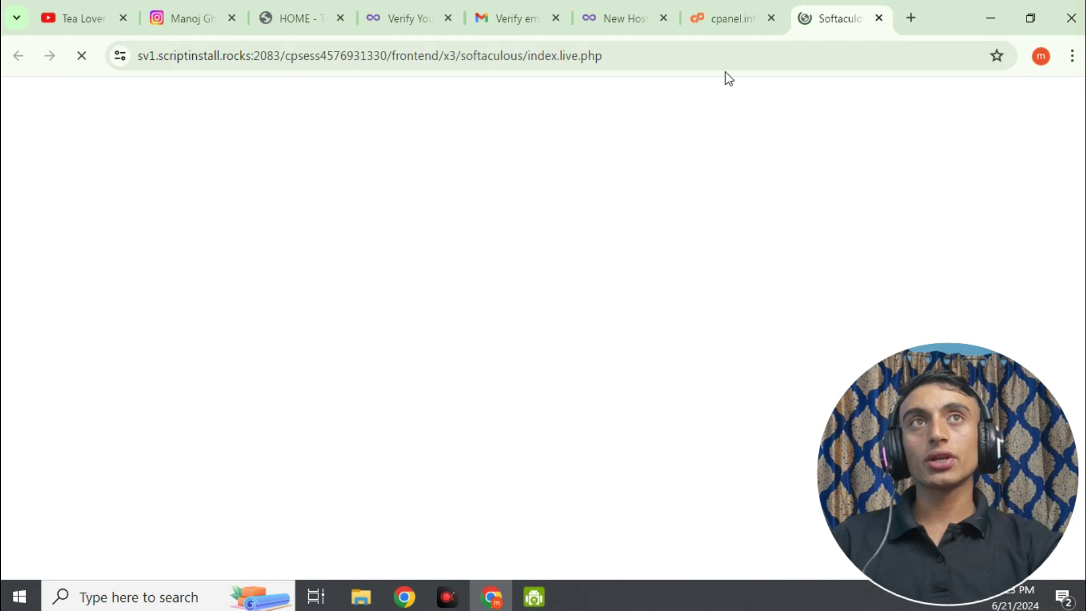
# Install WordPress at tealover.free.nf with Softaculous defaults and open its wp-admin Dashboard
pyautogui.scroll(-3, 460, 303)
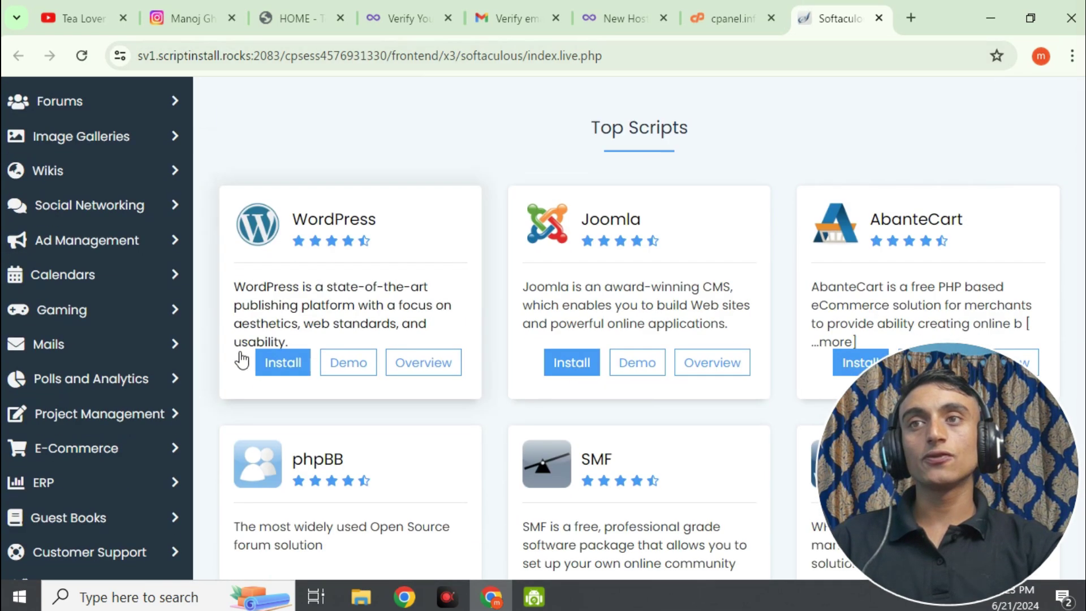
pyautogui.click(288, 364)
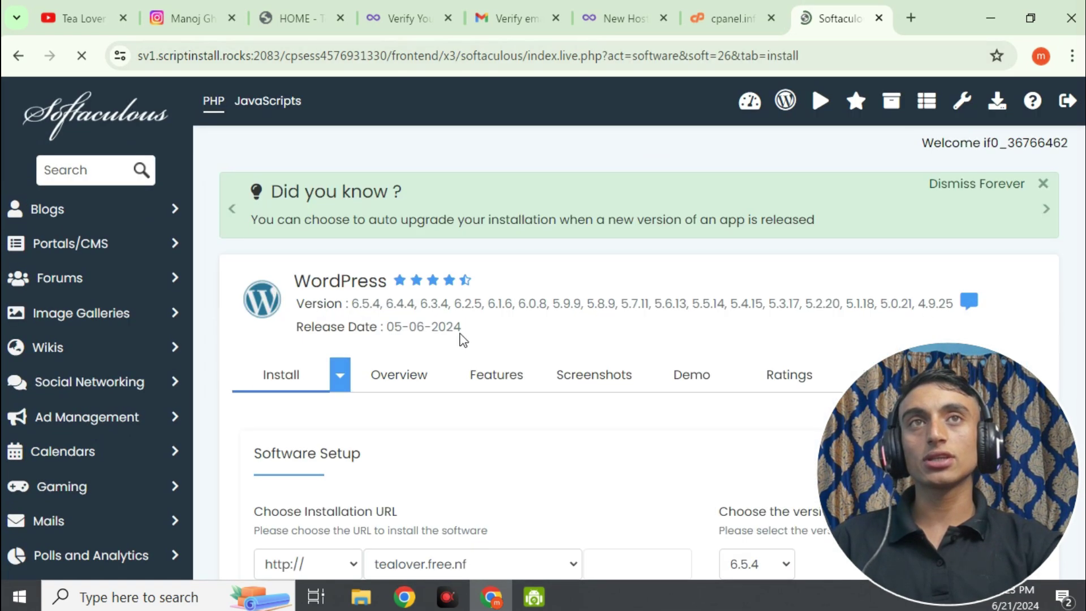
pyautogui.scroll(-5, 558, 267)
pyautogui.scroll(-5, 738, 225)
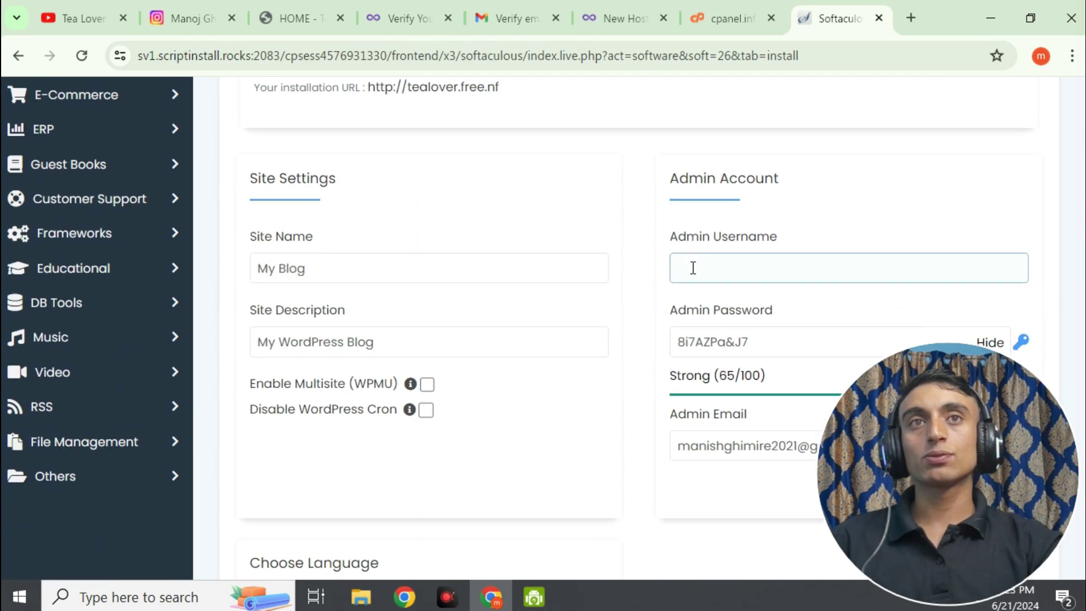
pyautogui.click(704, 267)
pyautogui.scroll(-3, 734, 402)
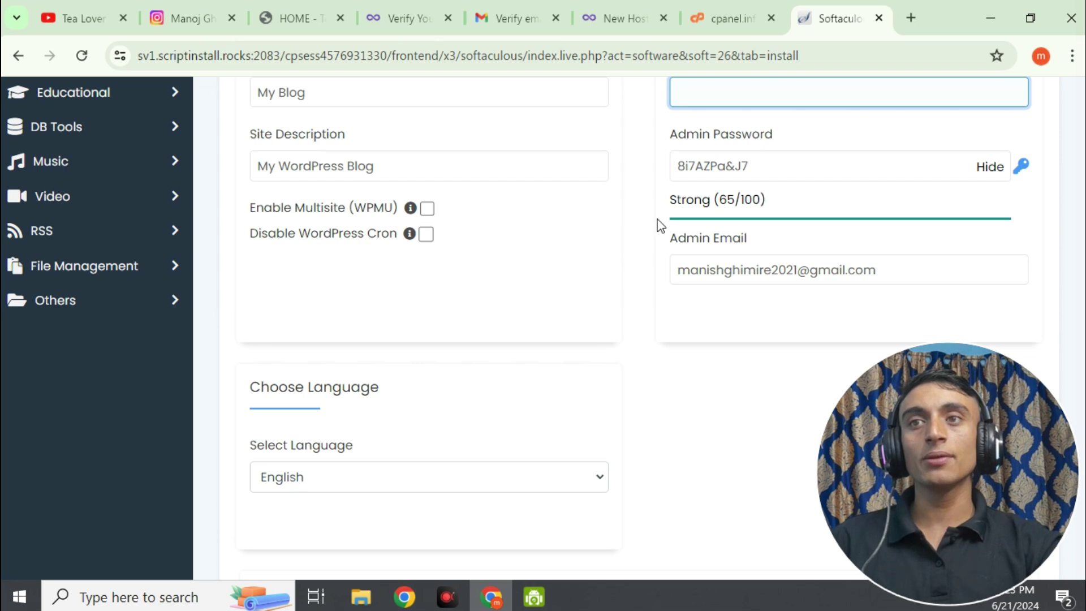
pyautogui.scroll(-3, 306, 252)
pyautogui.scroll(-4, 609, 235)
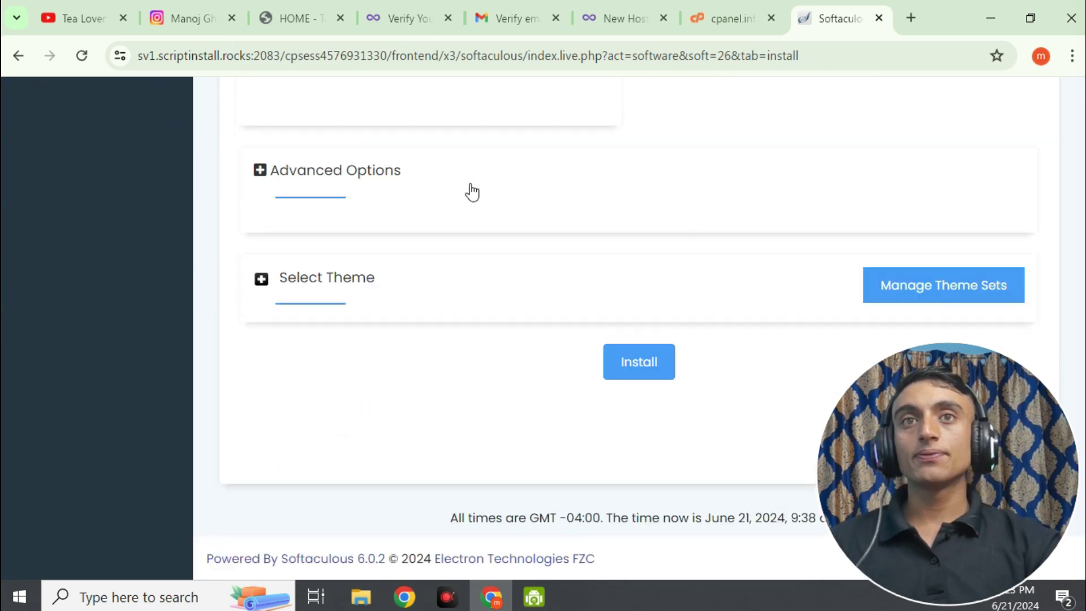
pyautogui.click(644, 362)
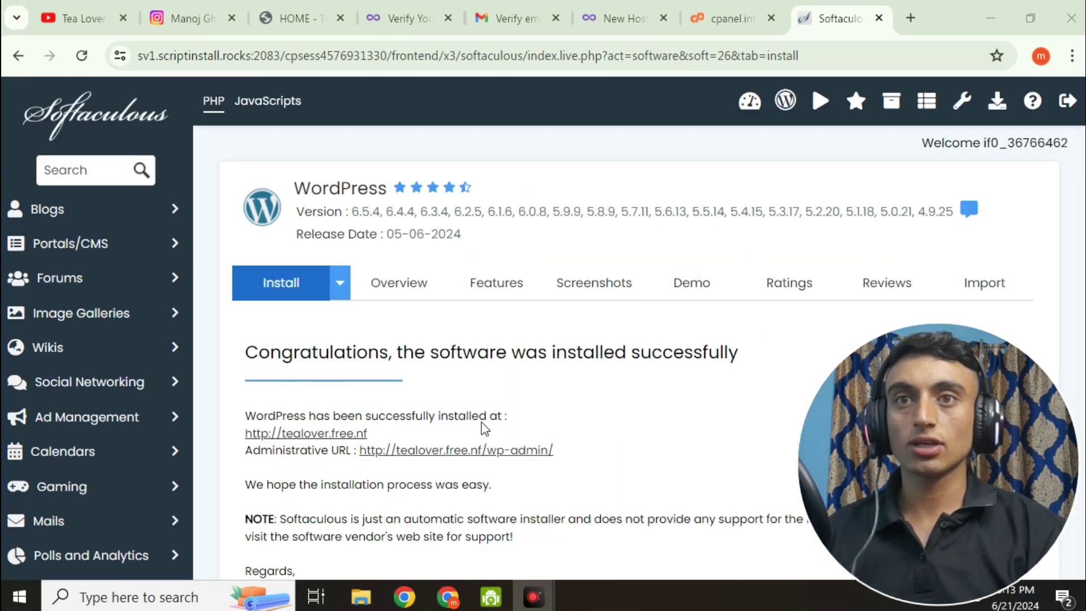
pyautogui.scroll(-2, 526, 326)
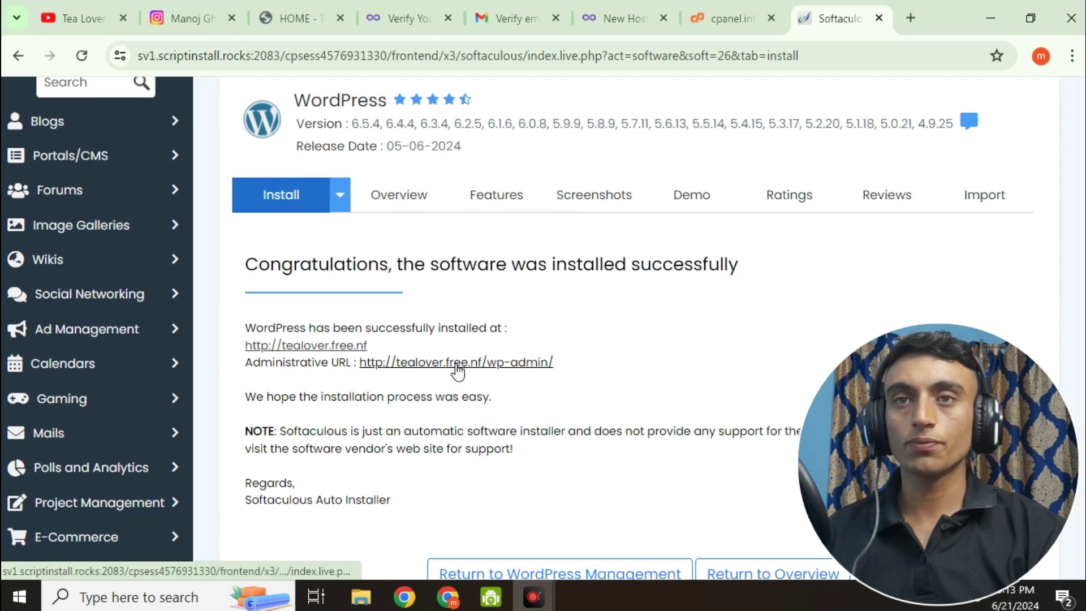
pyautogui.click(448, 363)
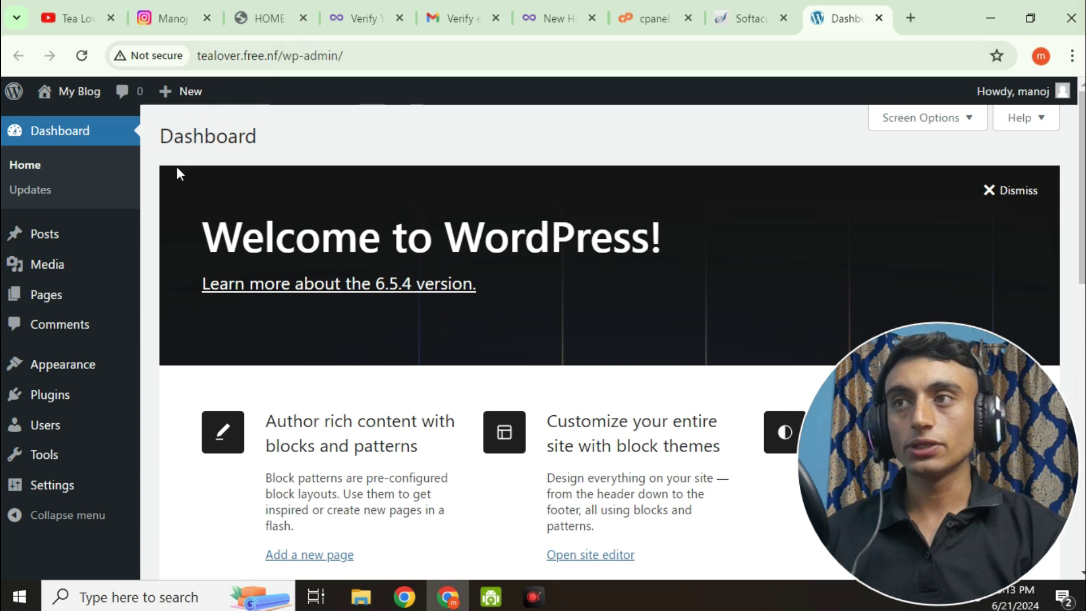
# Search Add Themes for 'newspaper' and browse results including Color Newspaper
pyautogui.moveTo(88, 372)
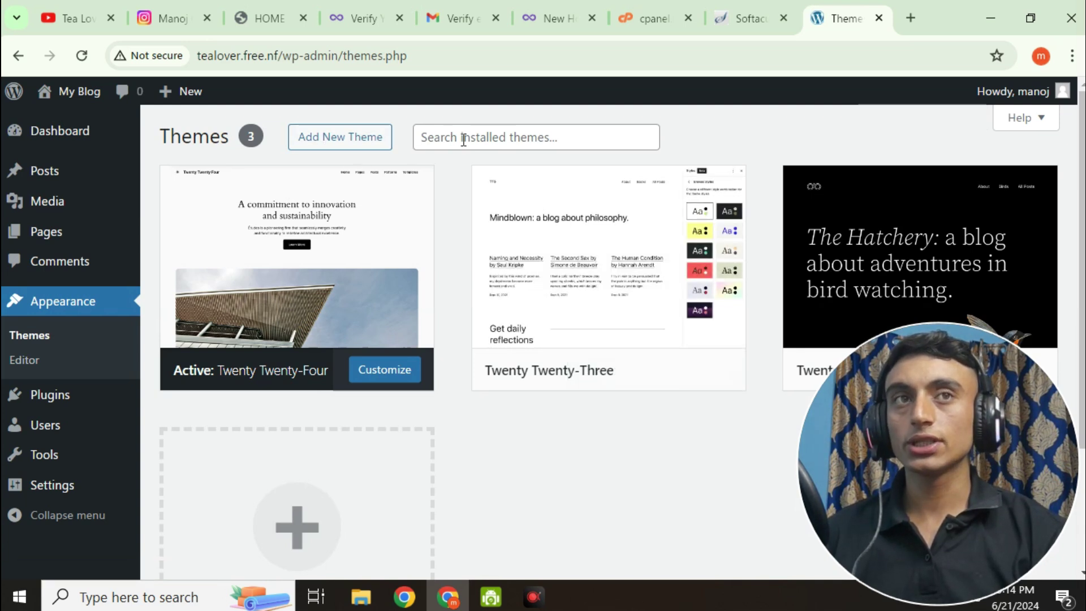
pyautogui.click(334, 138)
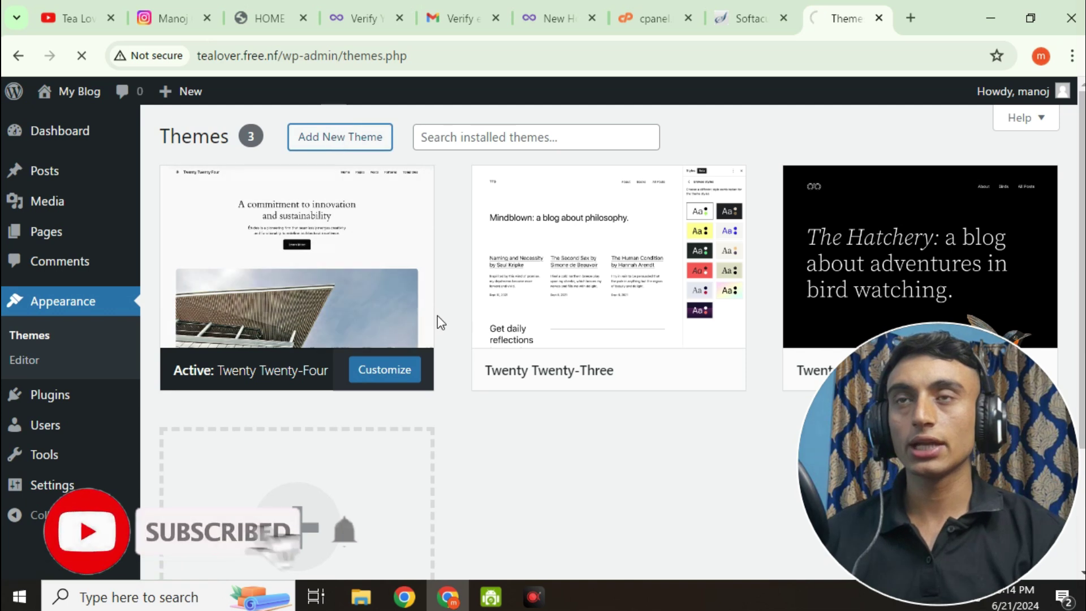
pyautogui.click(882, 184)
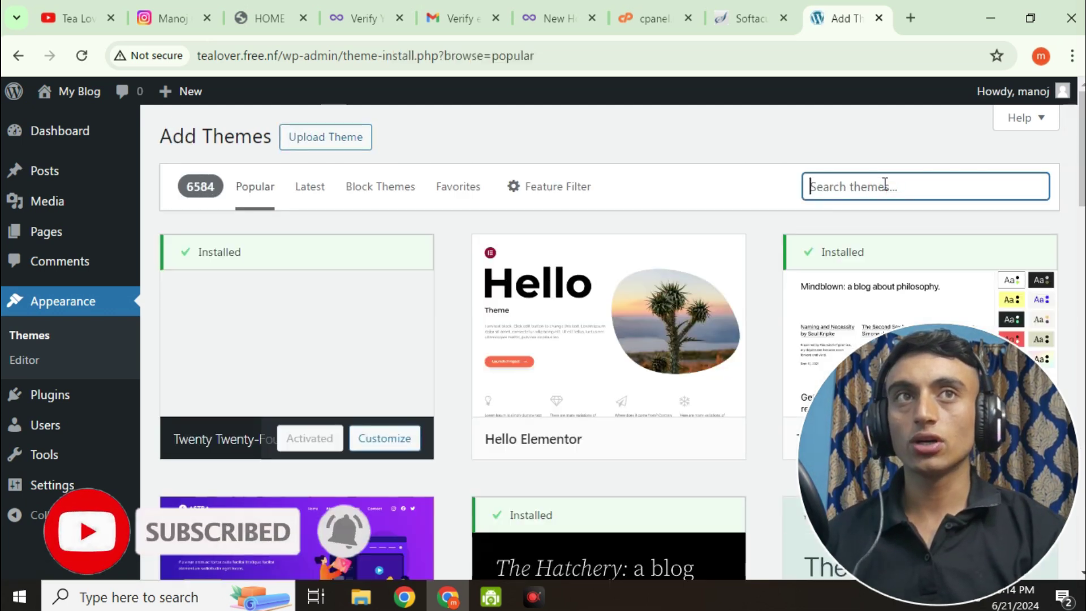
pyautogui.write('ne')
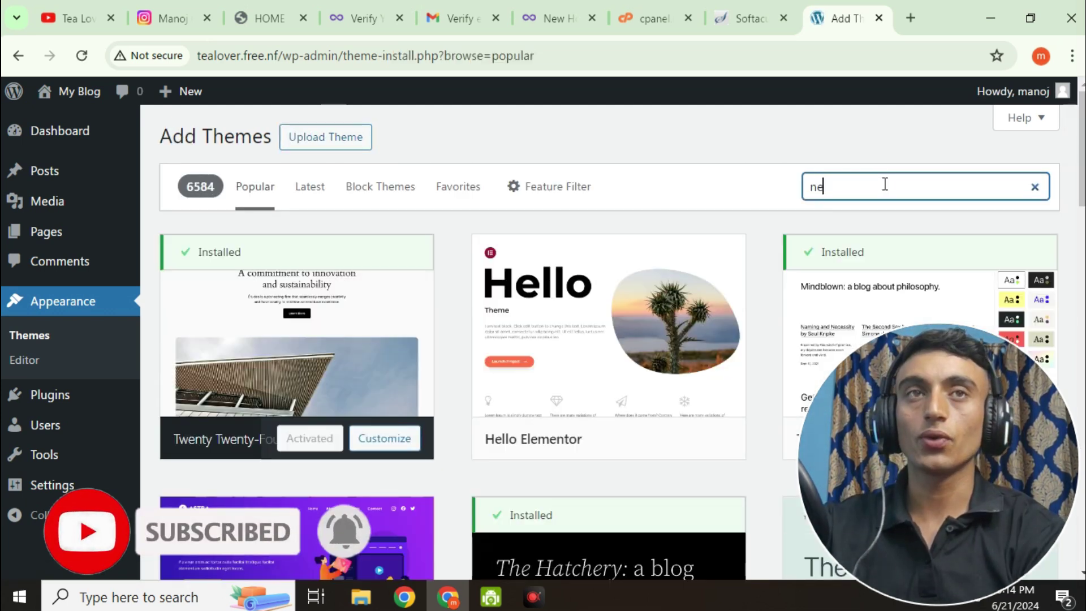
pyautogui.write('wspaper')
pyautogui.scroll(-5, 364, 485)
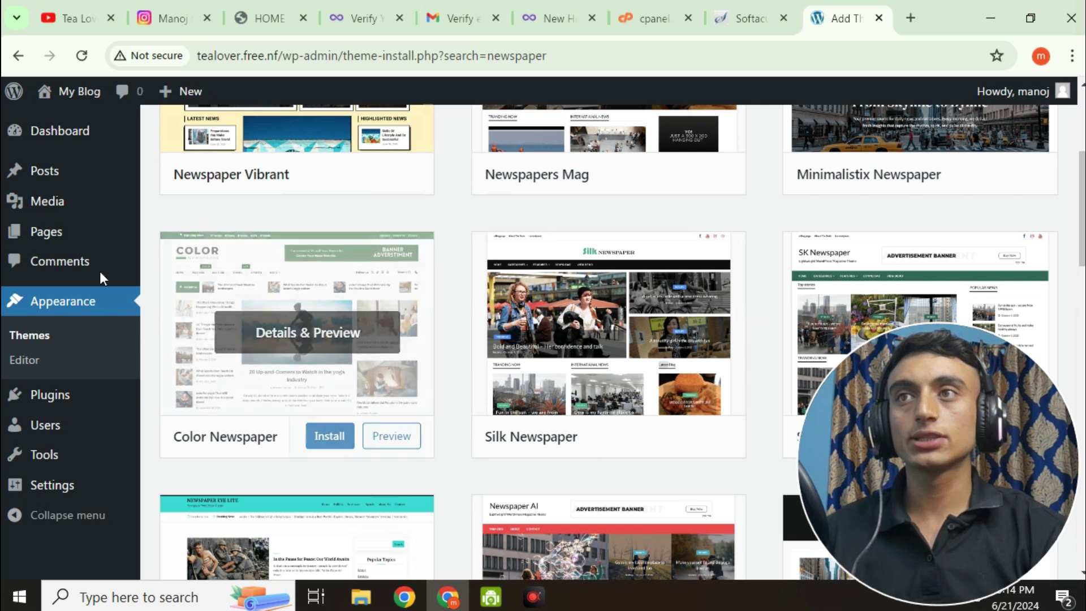
# Install the Color Newspaper theme and activate it
pyautogui.click(323, 437)
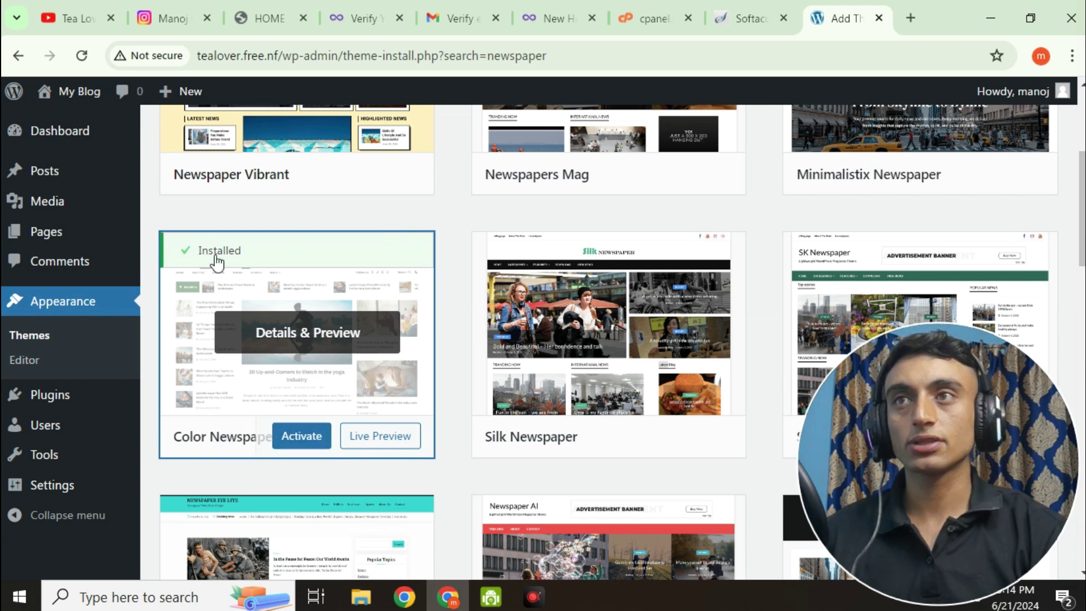
pyautogui.click(302, 444)
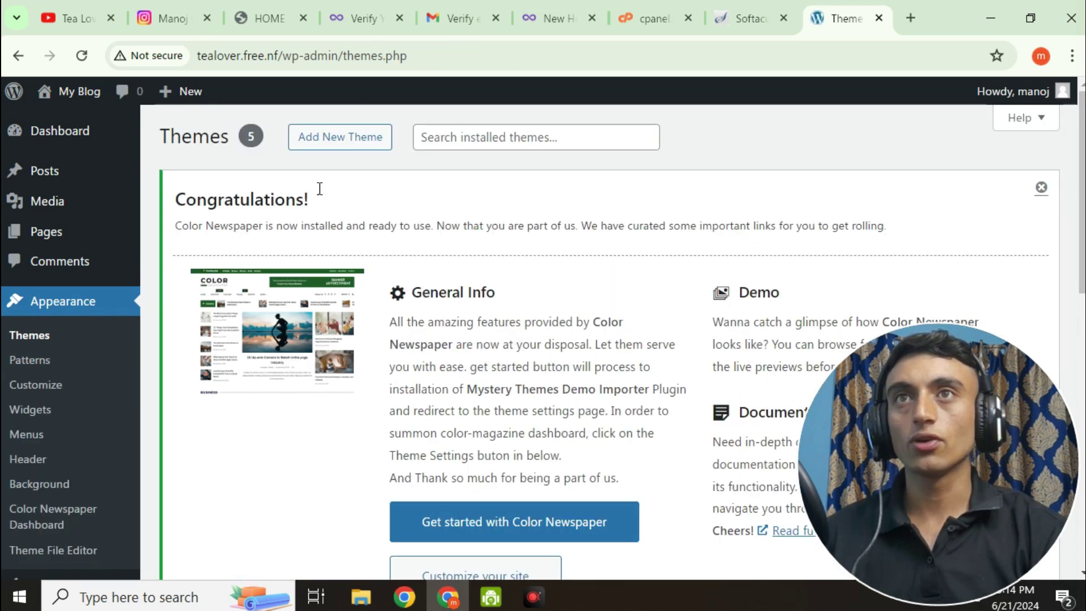
# Install and activate Mystery Themes Demo Importer from the Color Newspaper Starter Sites page
pyautogui.scroll(-3, 650, 214)
pyautogui.moveTo(738, 122); pyautogui.dragTo(854, 128)
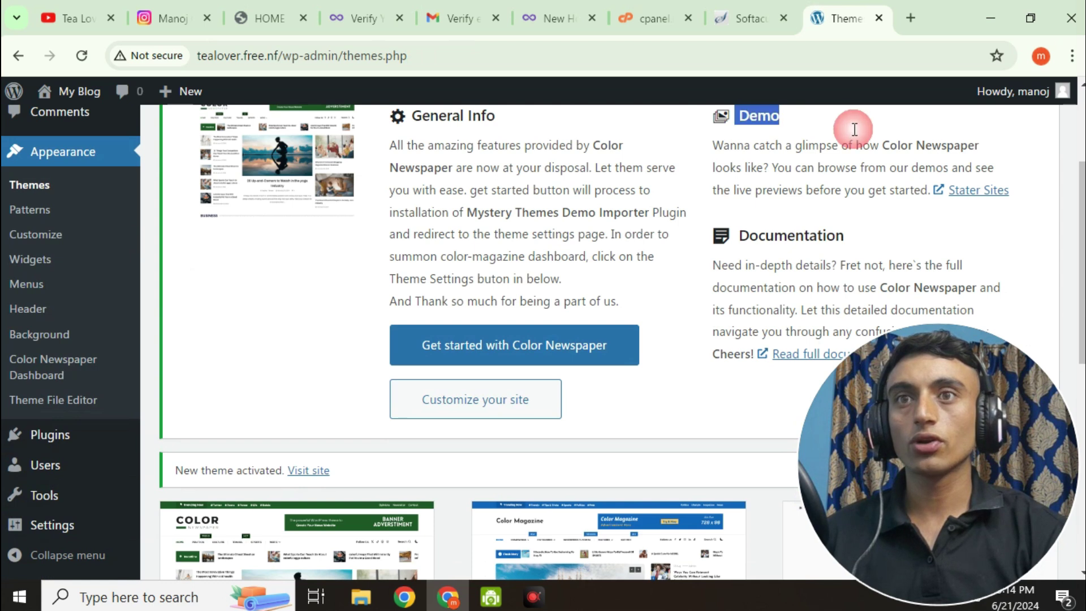
pyautogui.scroll(-6, 594, 243)
pyautogui.scroll(8, 507, 276)
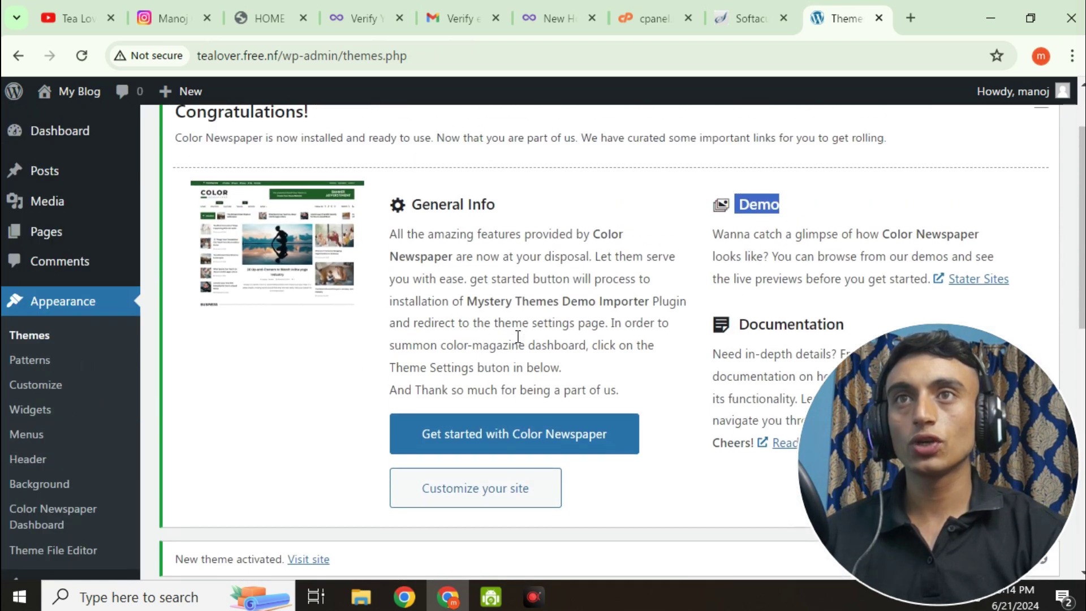
pyautogui.scroll(-2, 518, 337)
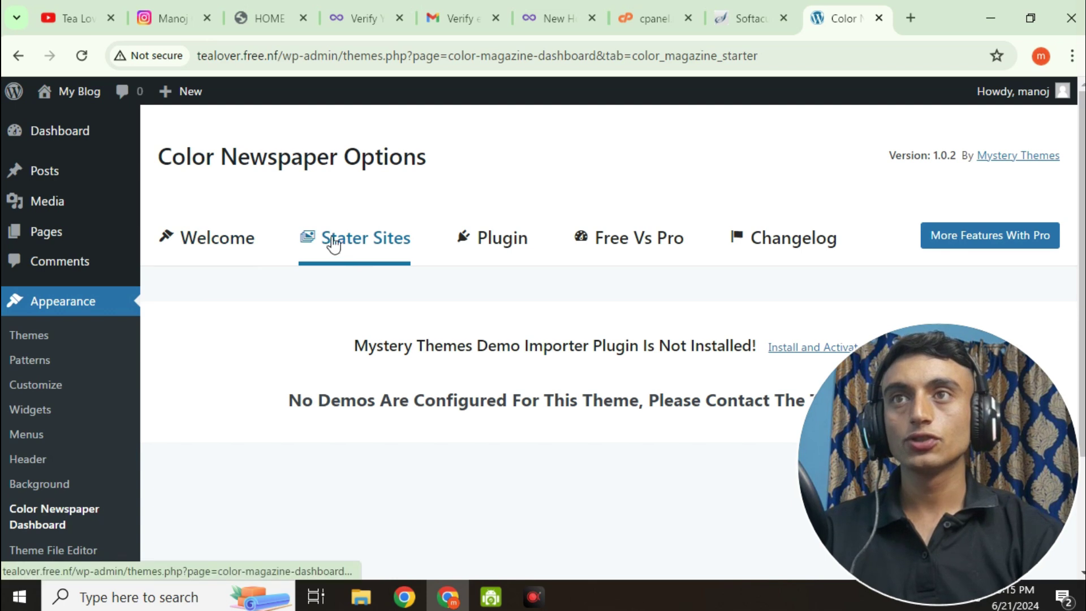
pyautogui.scroll(-3, 487, 318)
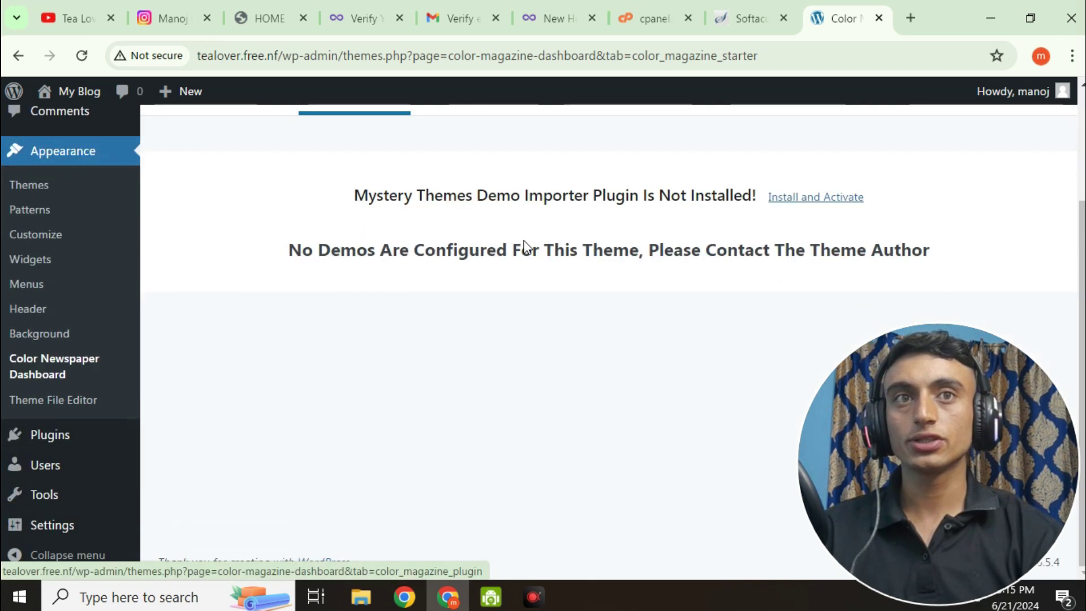
pyautogui.click(826, 205)
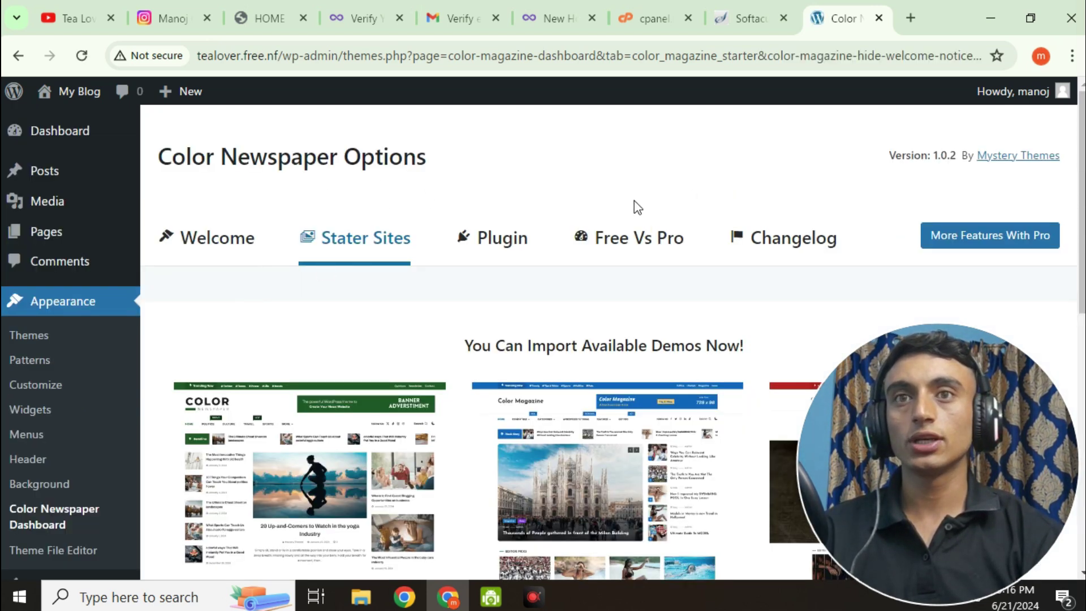
# Start a demo import and confirm it, letting Elementor, Hash Elements and Hash Form activate
pyautogui.scroll(-5, 633, 205)
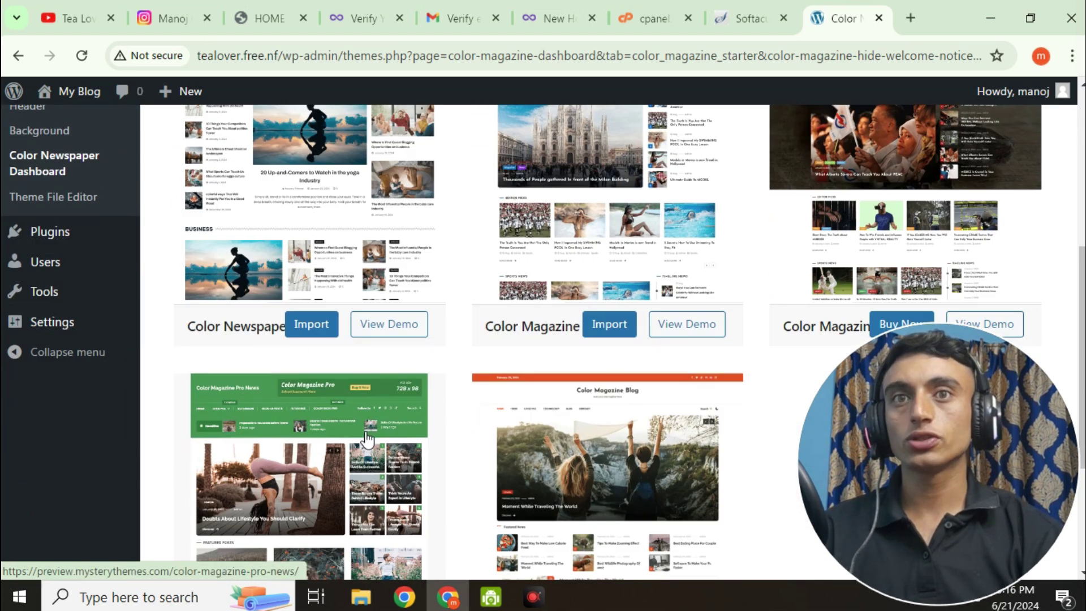
pyautogui.click(460, 393)
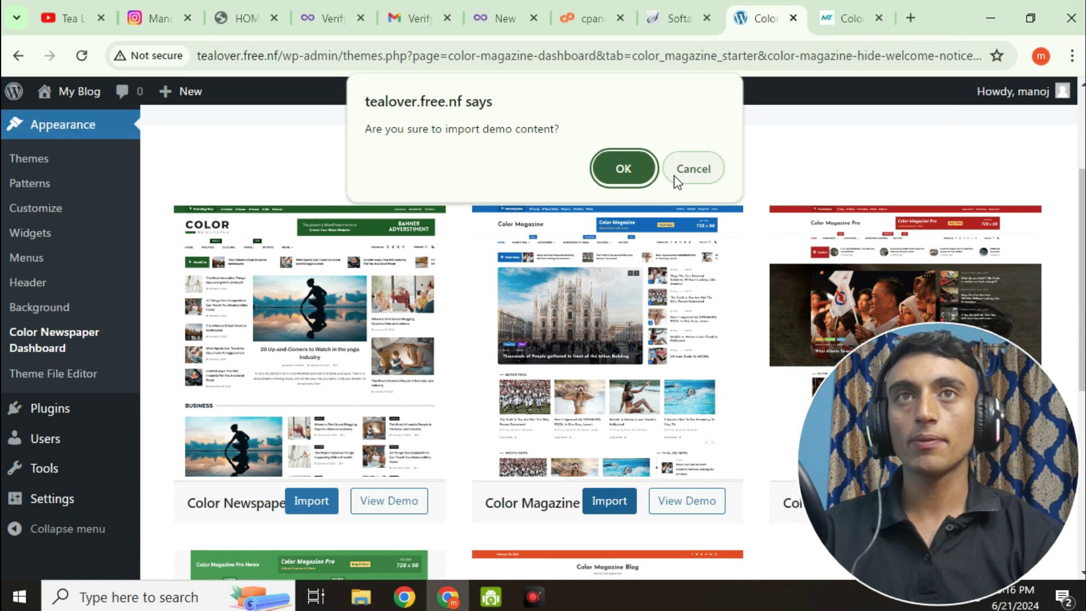
pyautogui.click(624, 167)
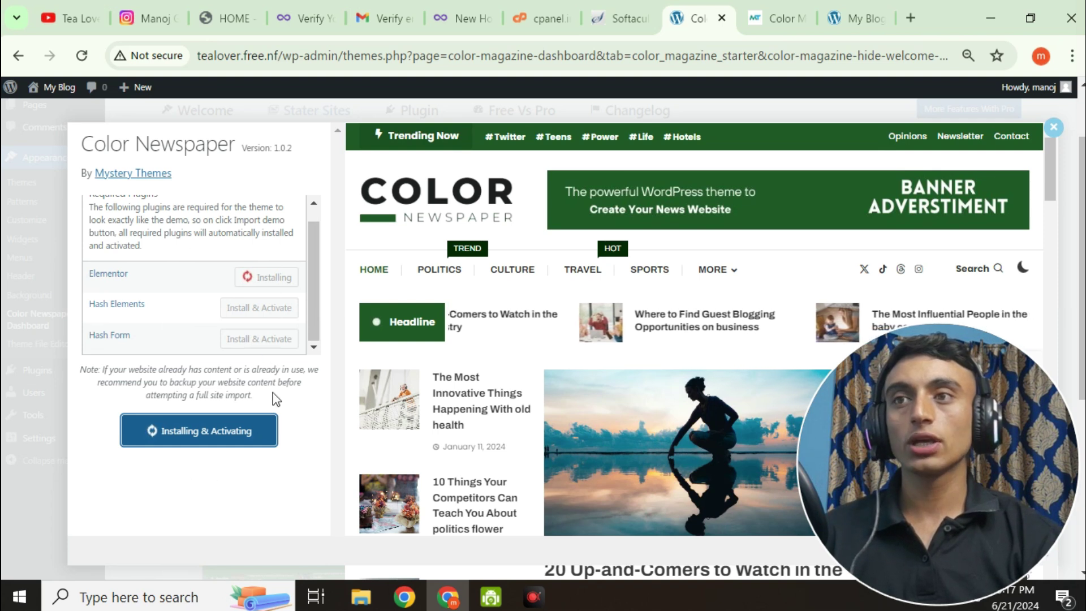
# Import the Color Newspaper demo content and wait for the success message
pyautogui.scroll(-12, 710, 352)
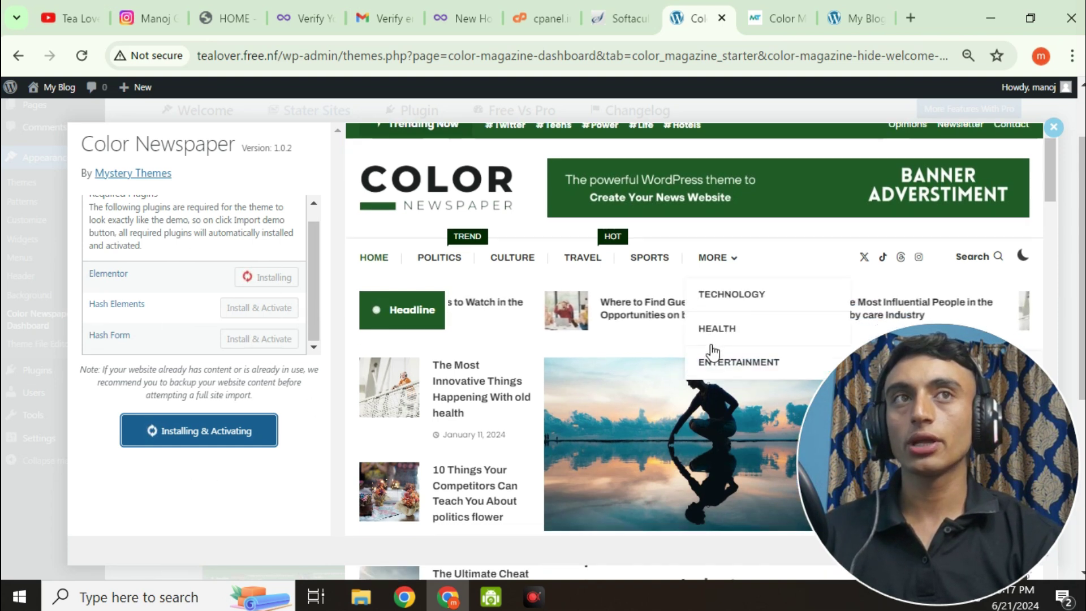
pyautogui.scroll(-15, 632, 300)
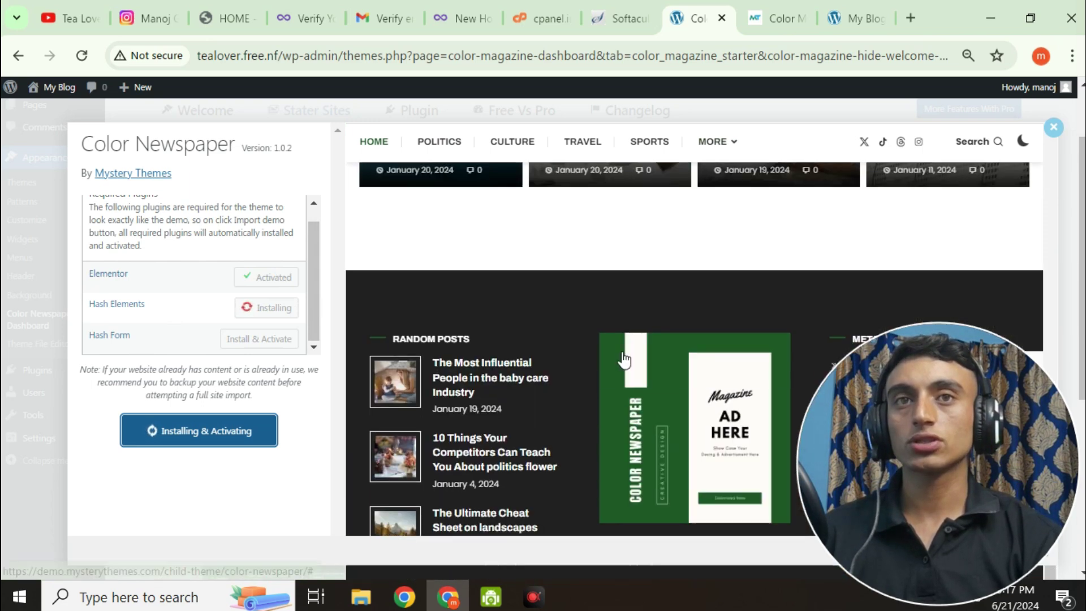
pyautogui.scroll(15, 623, 359)
pyautogui.scroll(10, 620, 355)
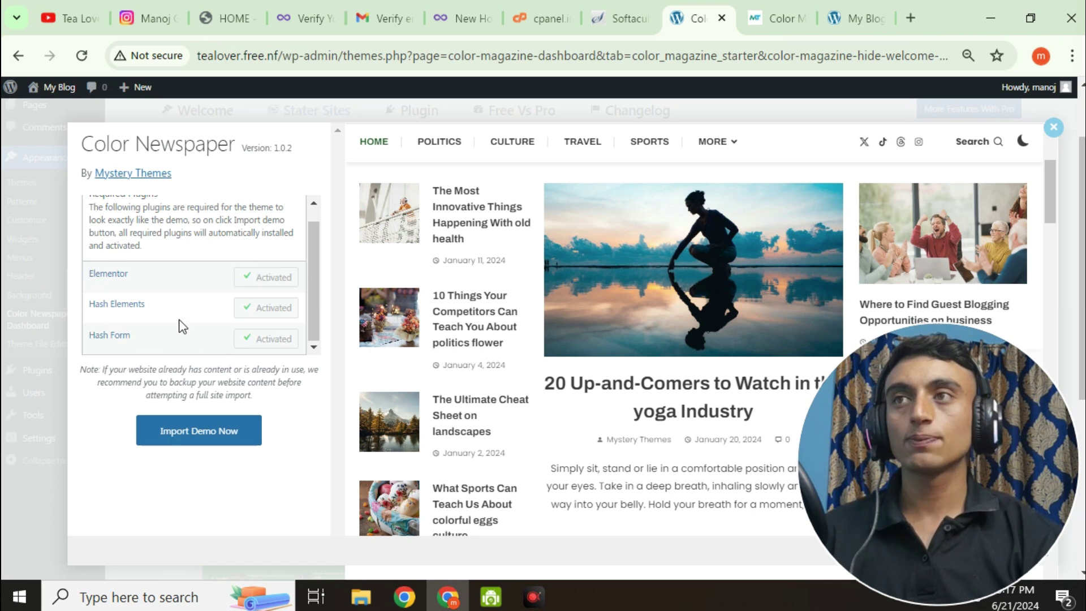
pyautogui.click(183, 431)
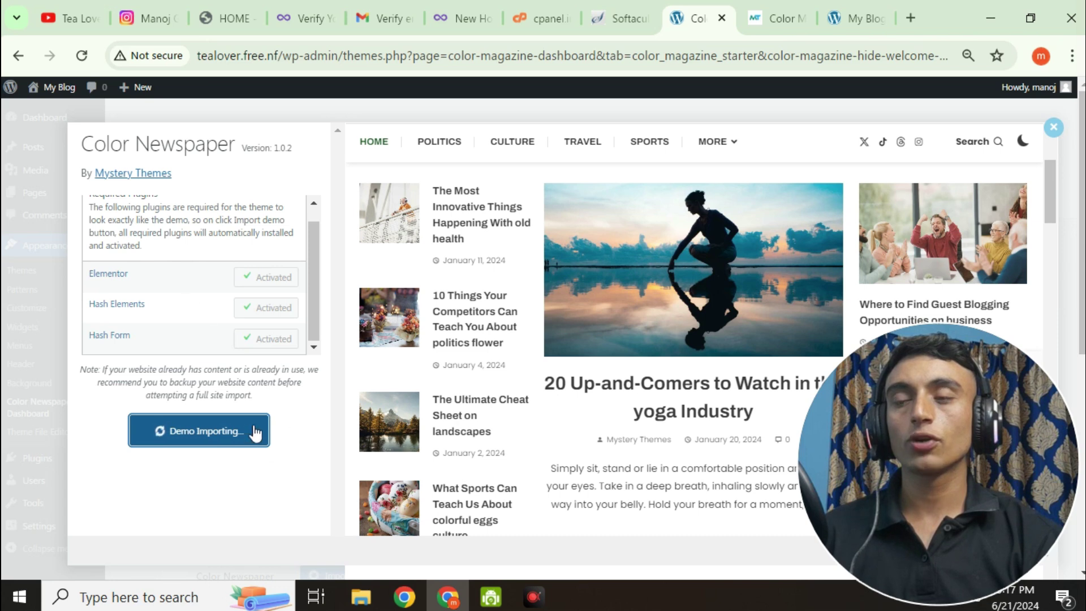
pyautogui.scroll(1, 243, 253)
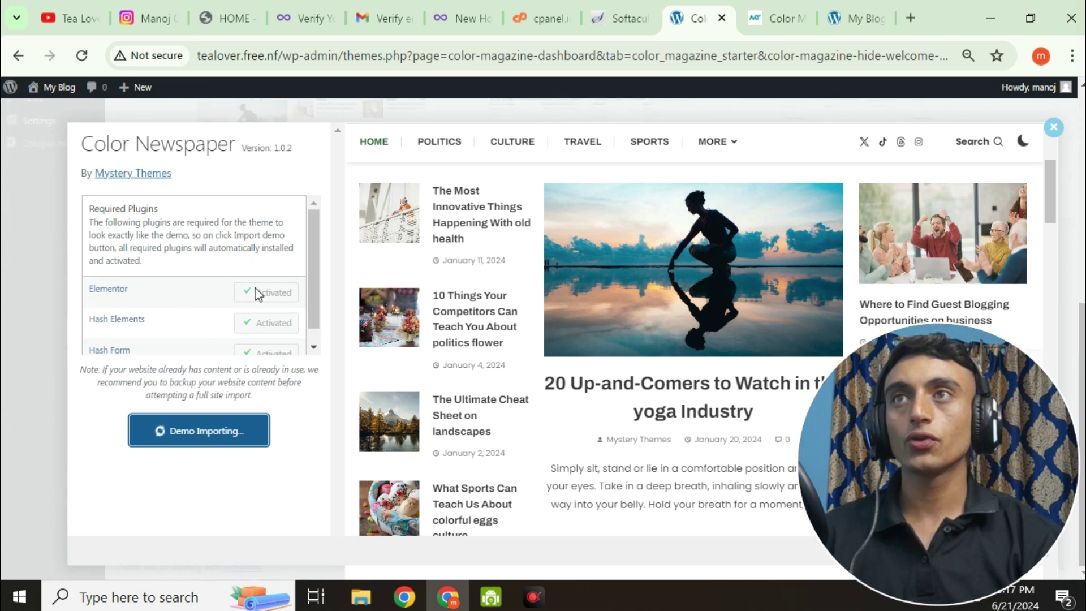
pyautogui.scroll(-1, 249, 266)
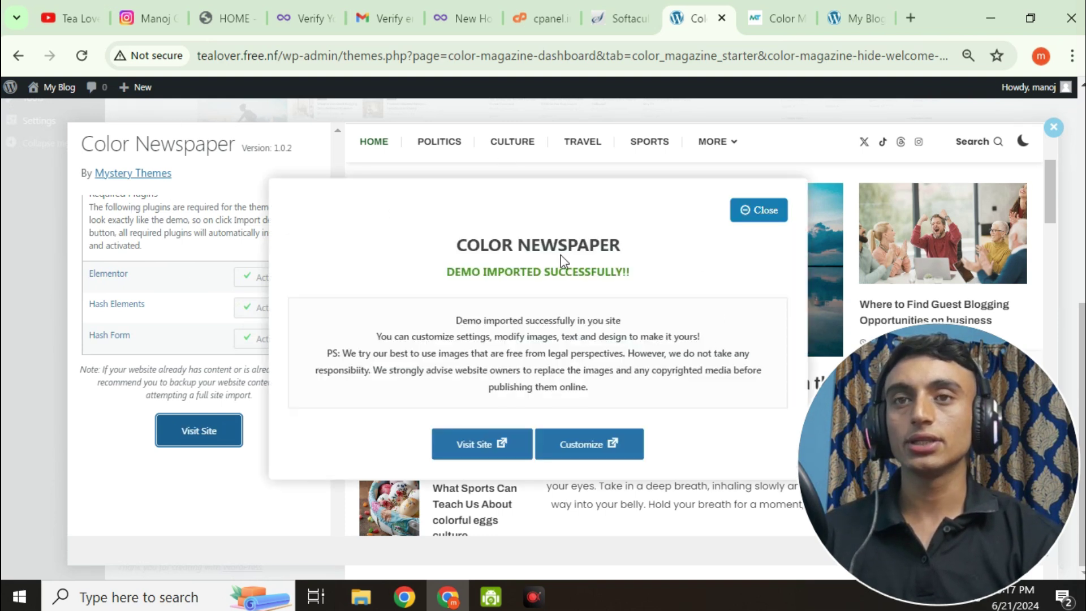
pyautogui.click(500, 455)
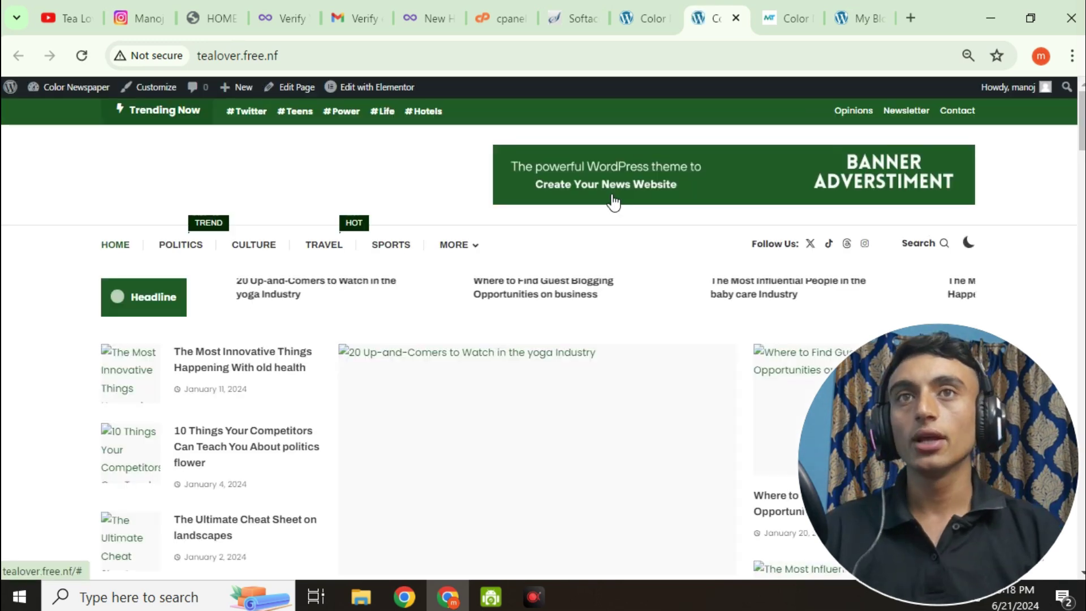
pyautogui.scroll(-10, 487, 209)
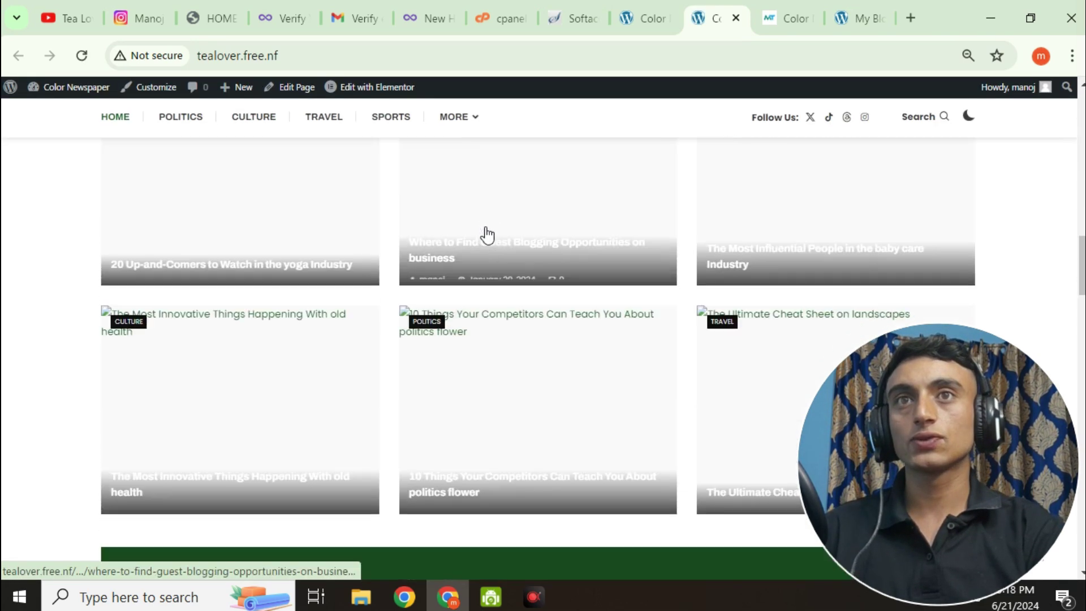
pyautogui.scroll(-15, 487, 264)
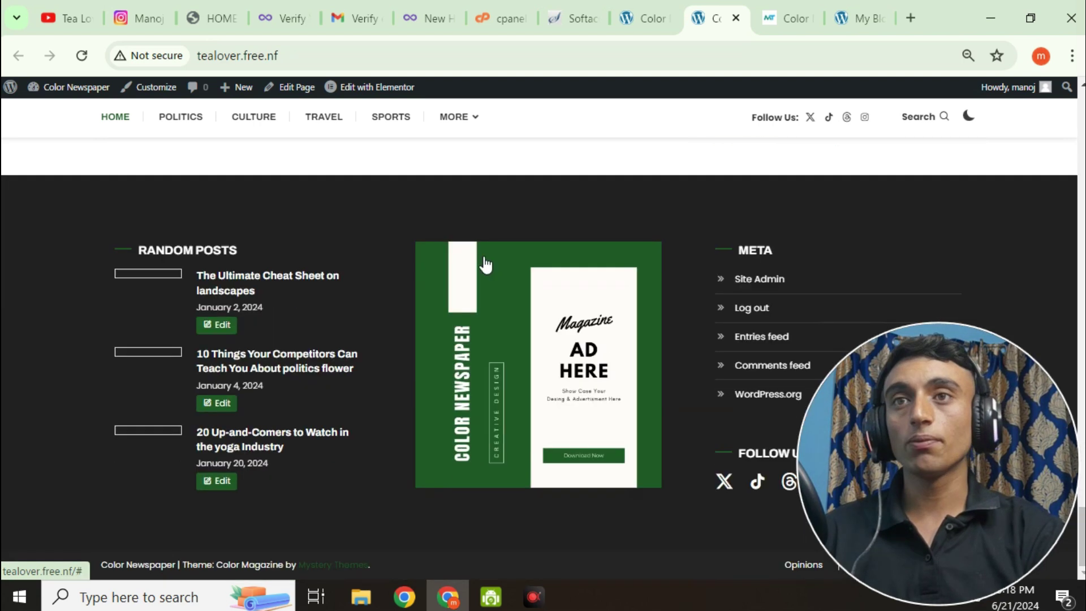
pyautogui.scroll(15, 478, 277)
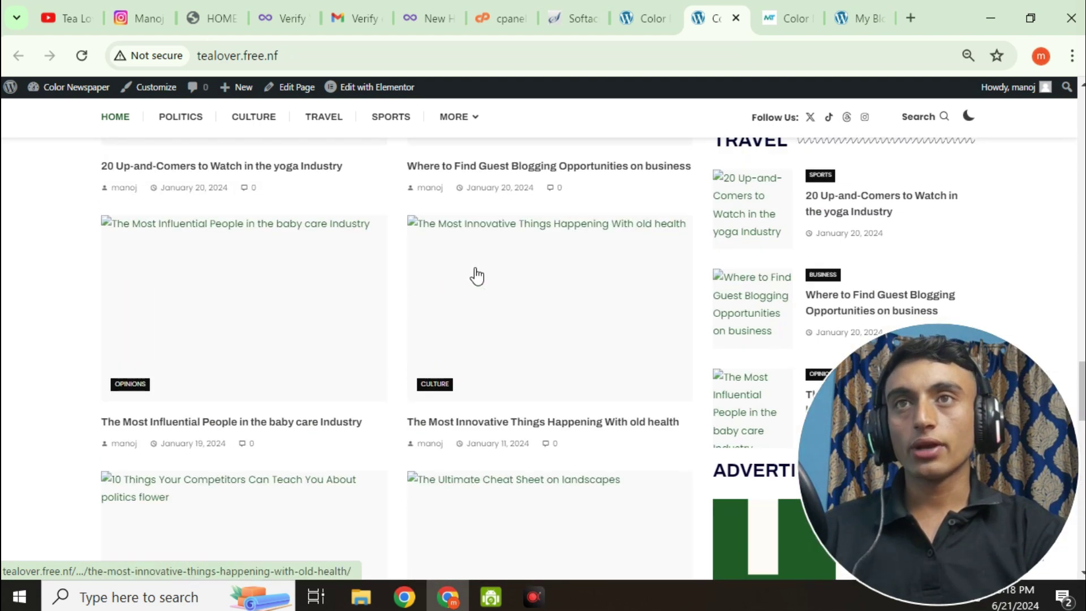
pyautogui.scroll(10, 474, 268)
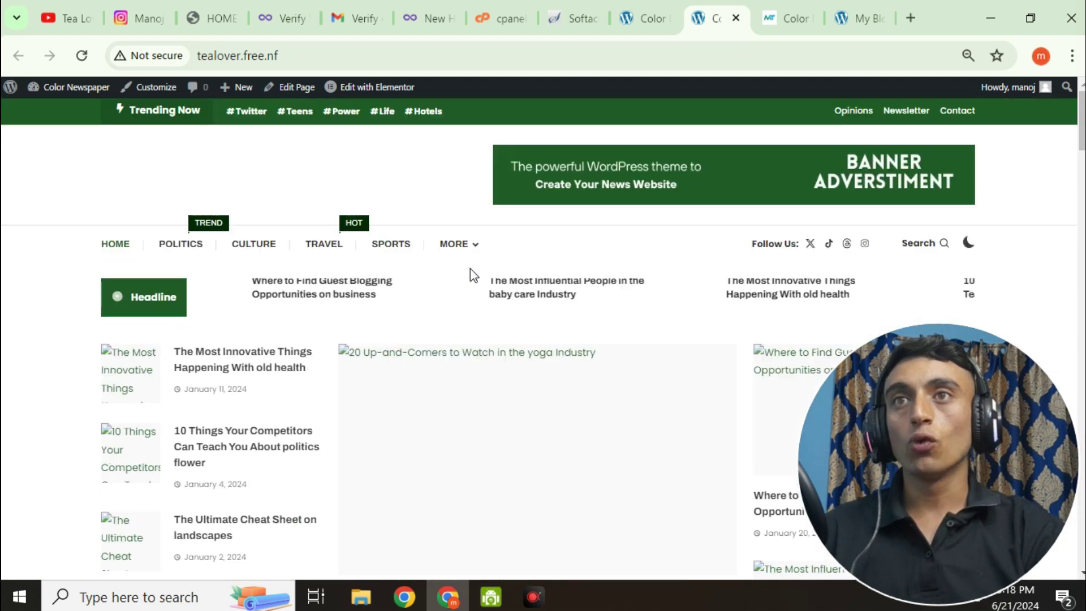
pyautogui.click(572, 15)
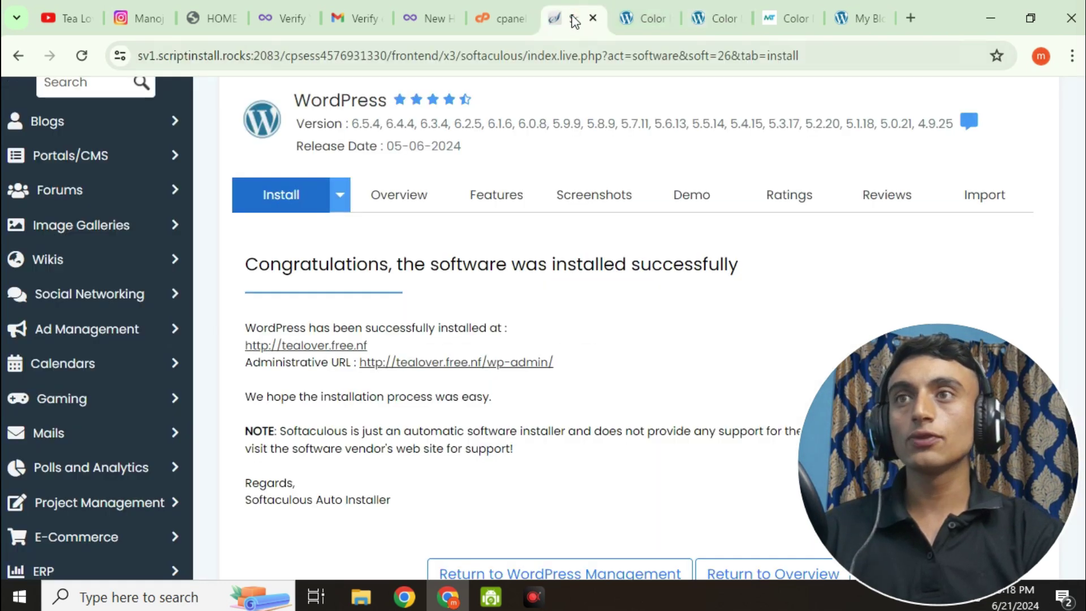
pyautogui.click(717, 20)
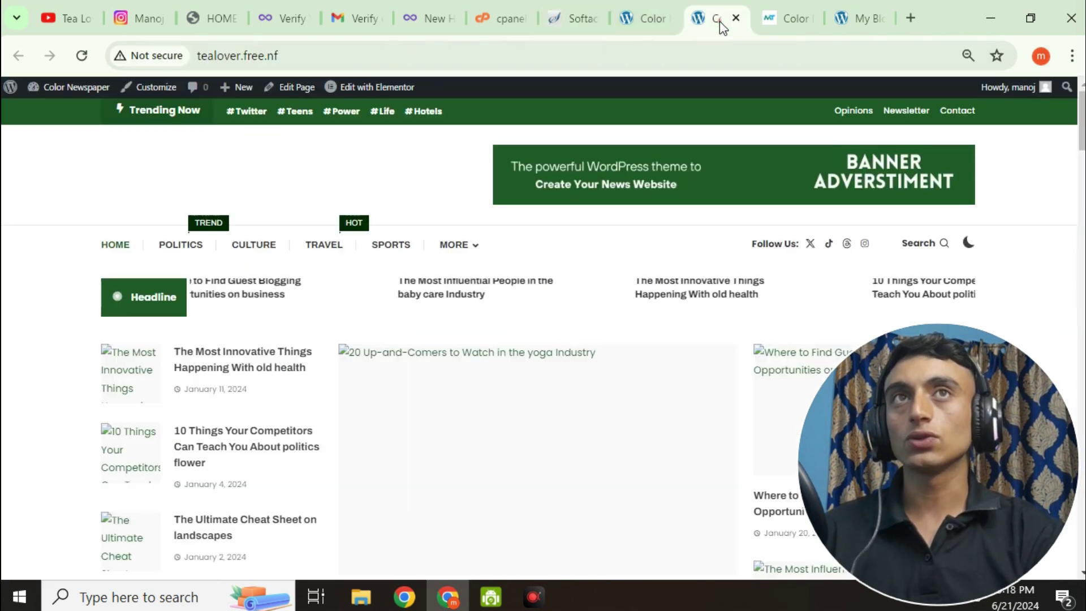
pyautogui.click(783, 21)
pyautogui.click(650, 25)
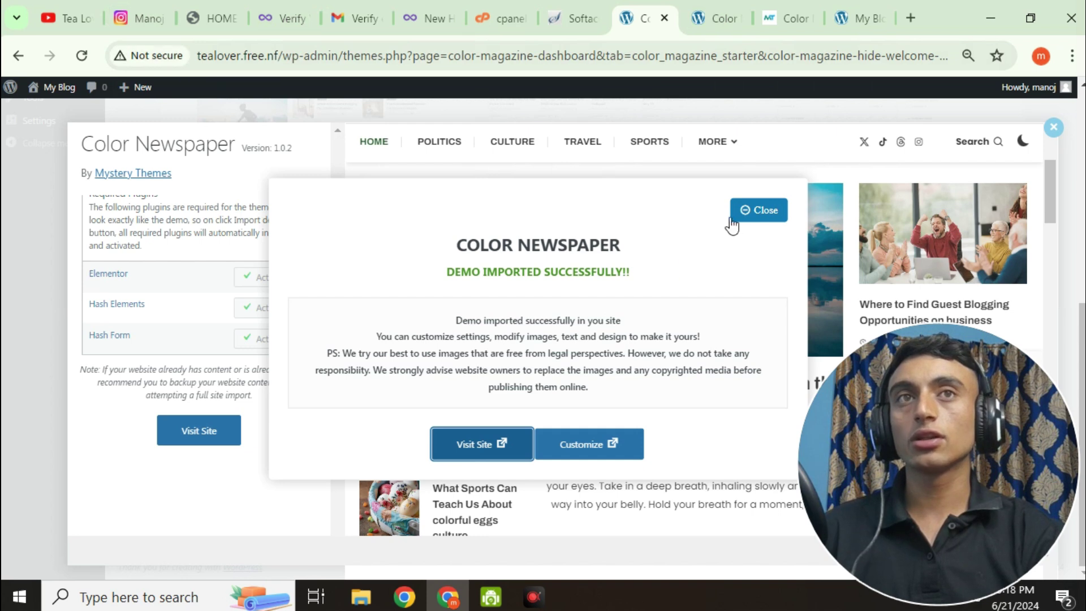
# Dismiss the demo import success message and close the demo preview
pyautogui.click(762, 215)
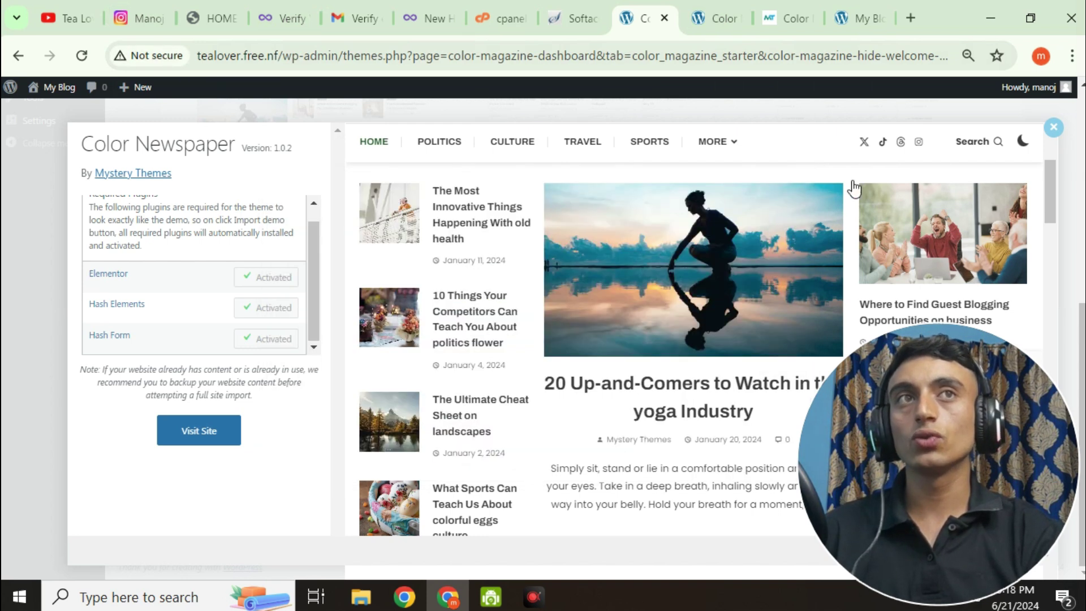
pyautogui.click(1054, 127)
pyautogui.scroll(7, 91, 164)
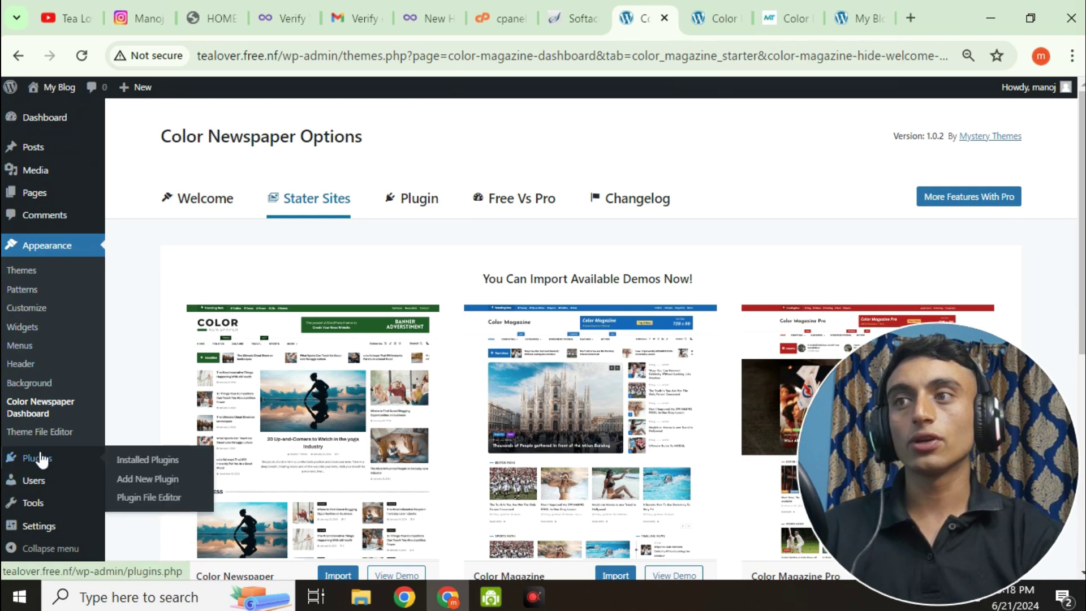
# Install Really Simple SSL from a plugin search for 'ssl', then return to InfinityFree
pyautogui.click(41, 459)
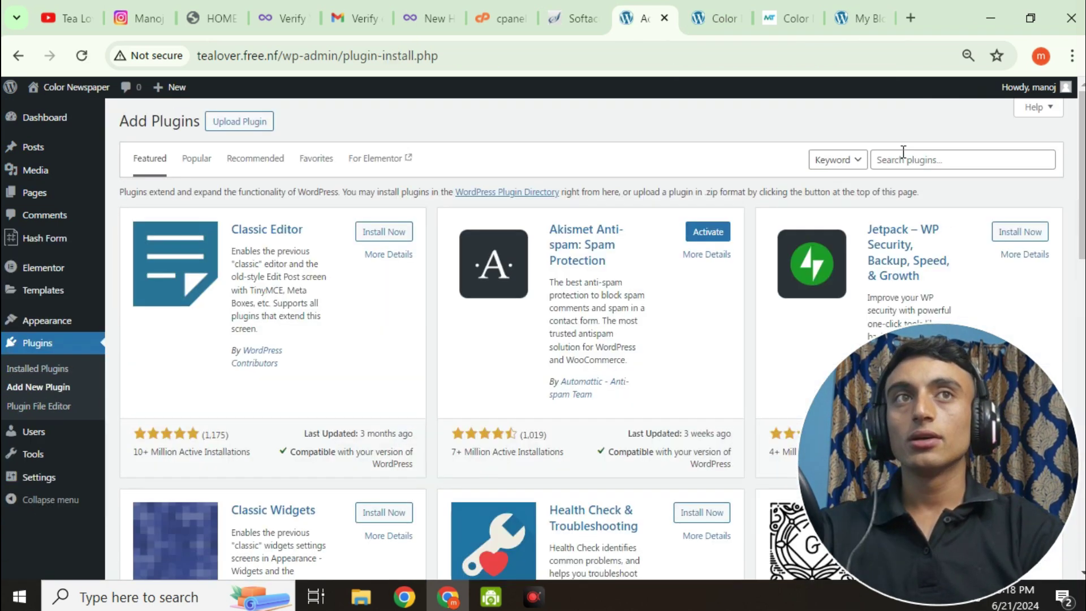
pyautogui.click(902, 156)
pyautogui.write('s')
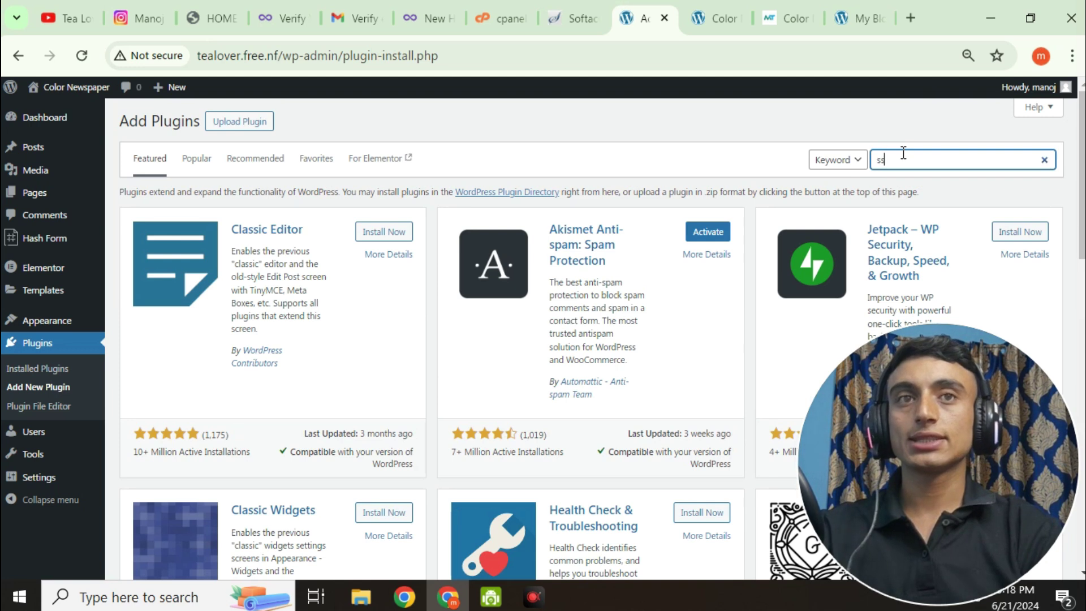
pyautogui.write('sl')
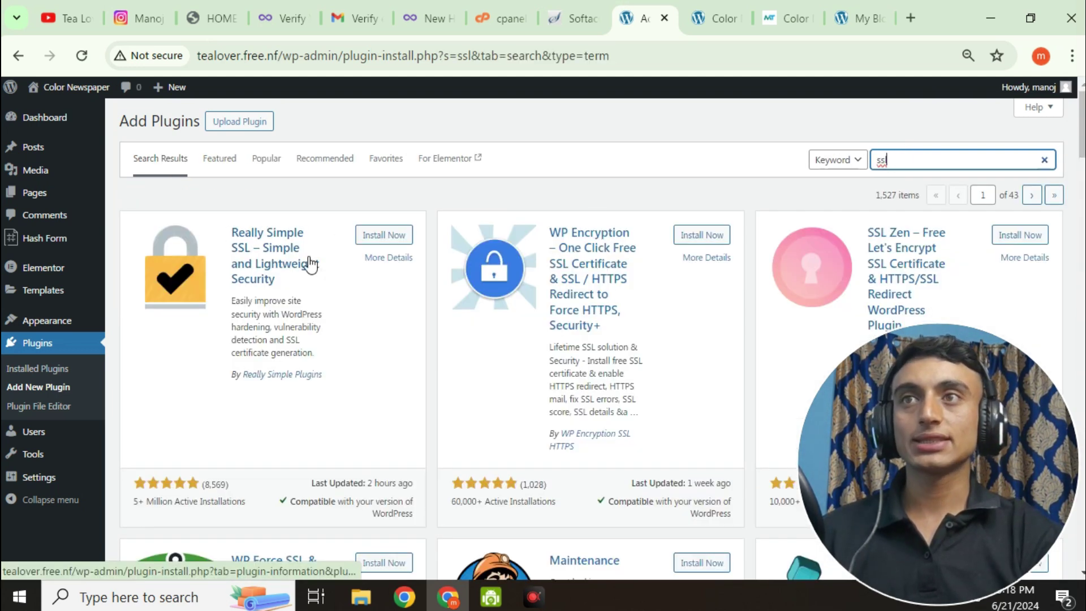
pyautogui.click(385, 236)
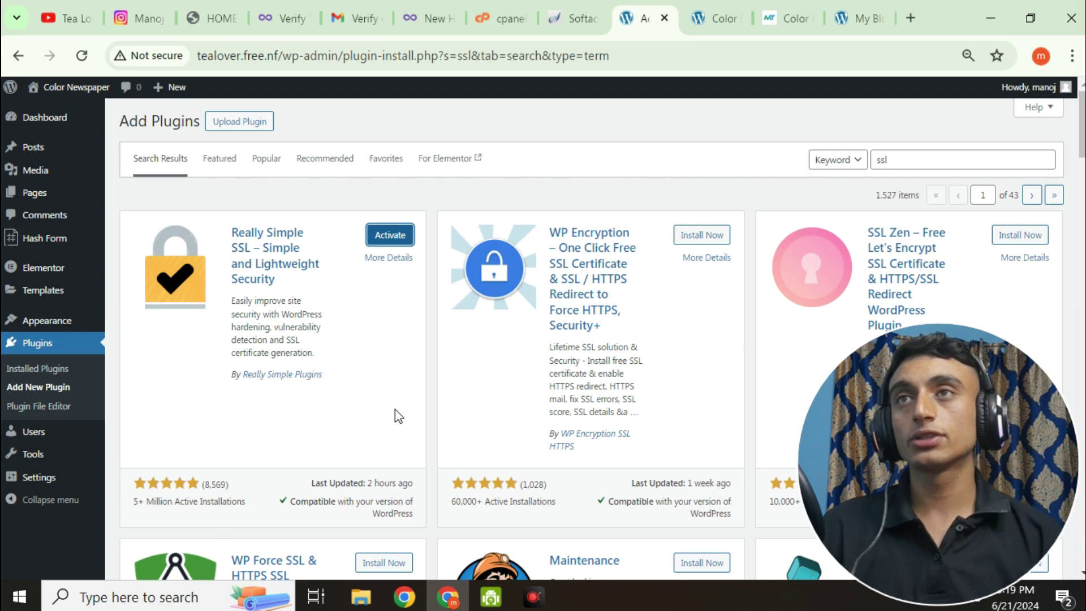
pyautogui.click(428, 21)
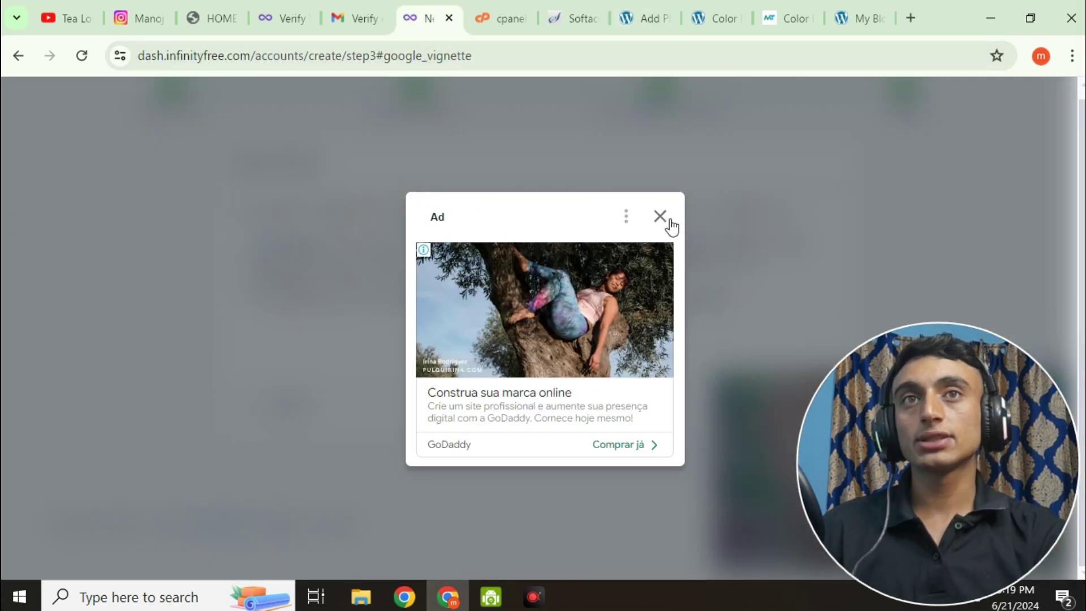
# Close the vignette ad and return to the top of the Step 4: Done page
pyautogui.click(662, 218)
pyautogui.scroll(-4, 670, 224)
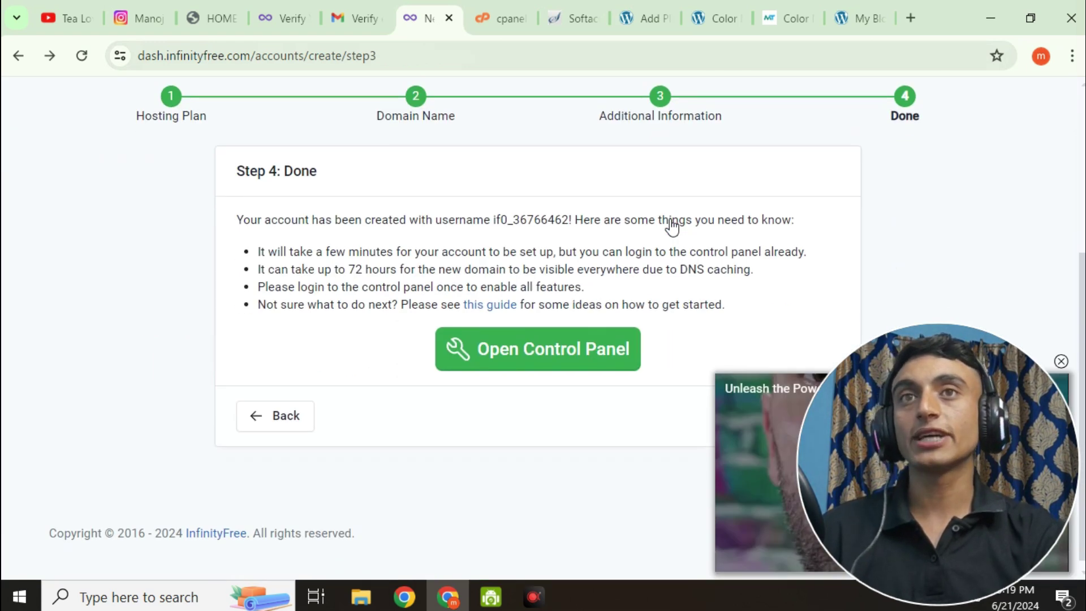
pyautogui.scroll(5, 662, 261)
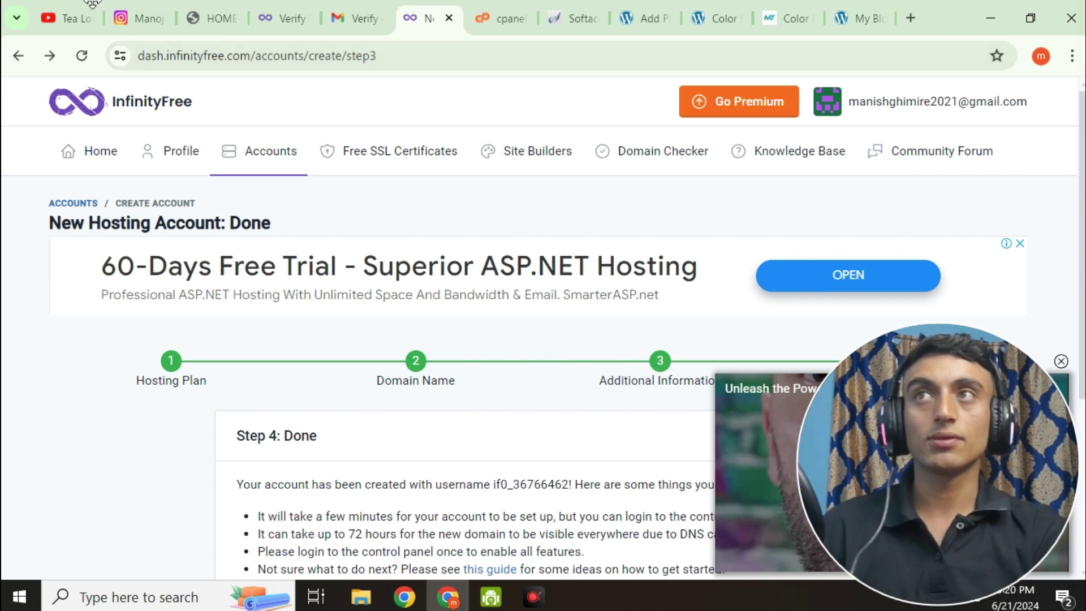
# Glance at the Tea Lover Instagram profile, then switch to the YouTube Videos tab
pyautogui.click(144, 20)
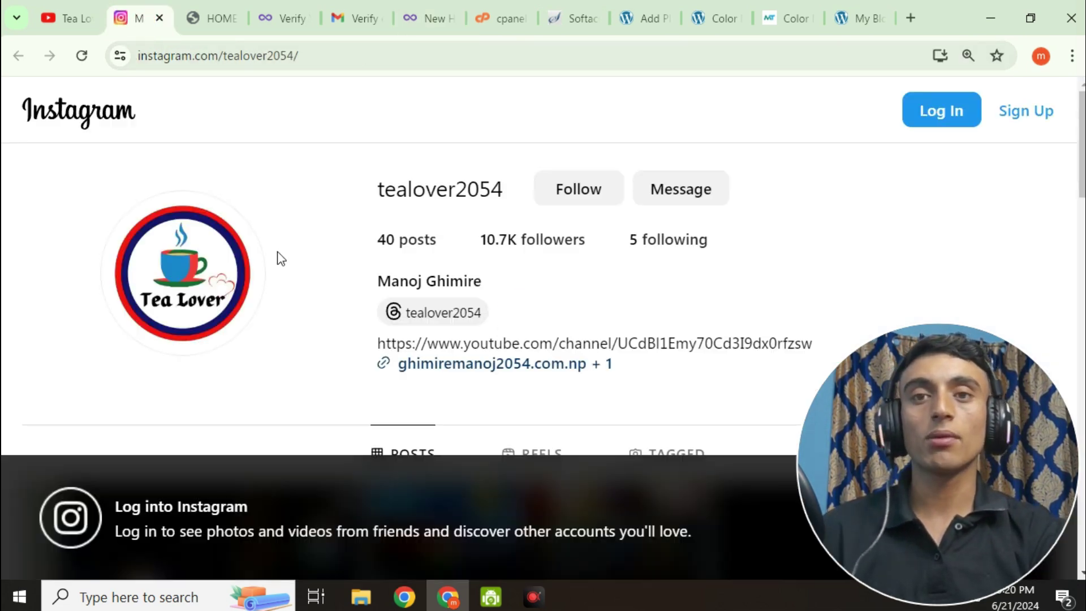
pyautogui.moveTo(366, 201); pyautogui.dragTo(517, 194)
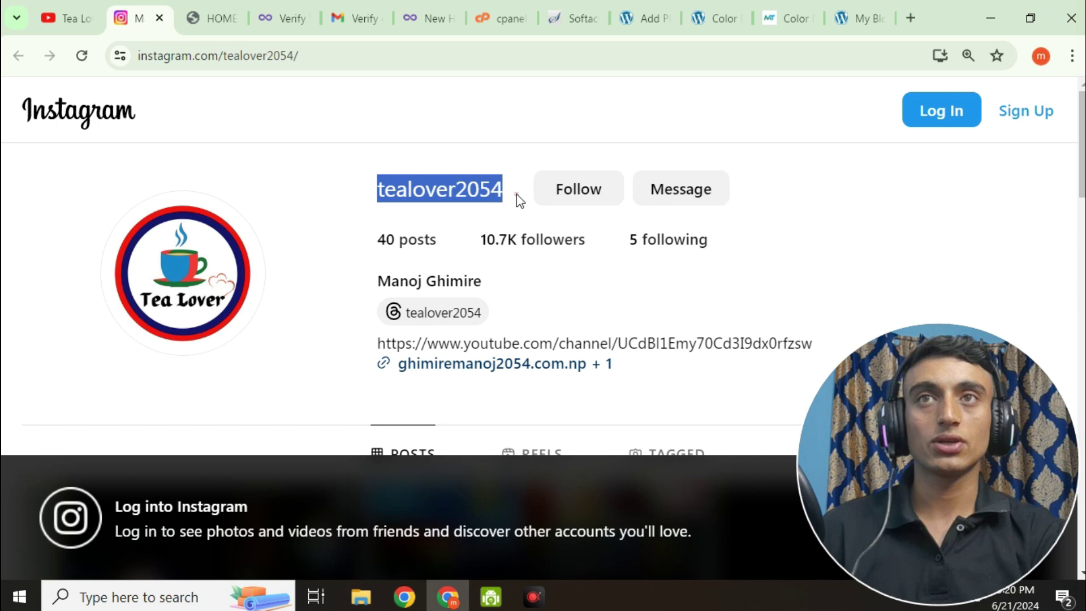
pyautogui.click(317, 172)
pyautogui.hotkey('ctrl', 'shift', 'Tab')
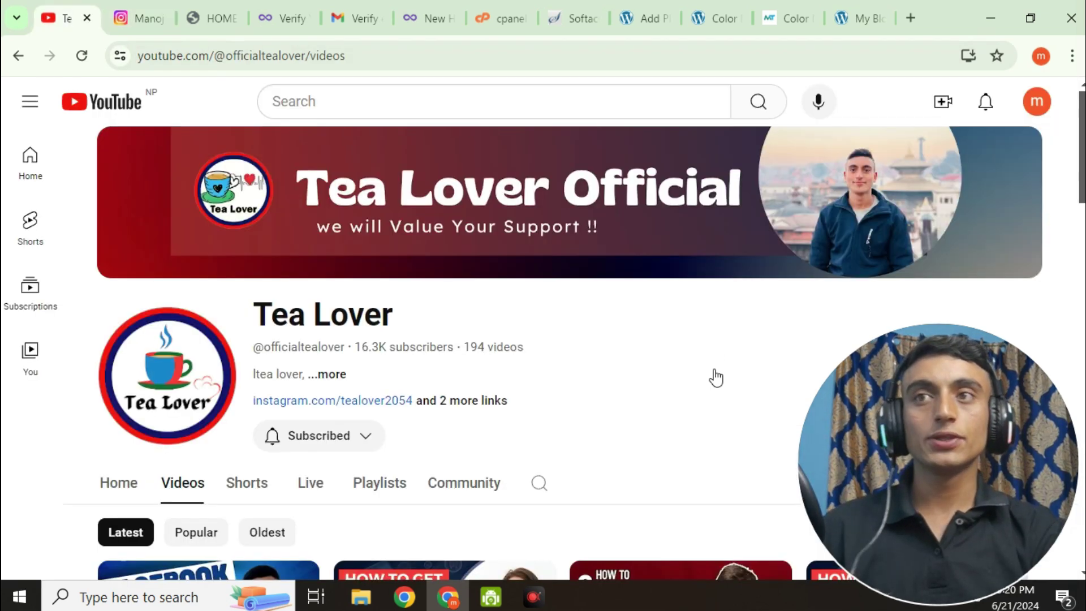